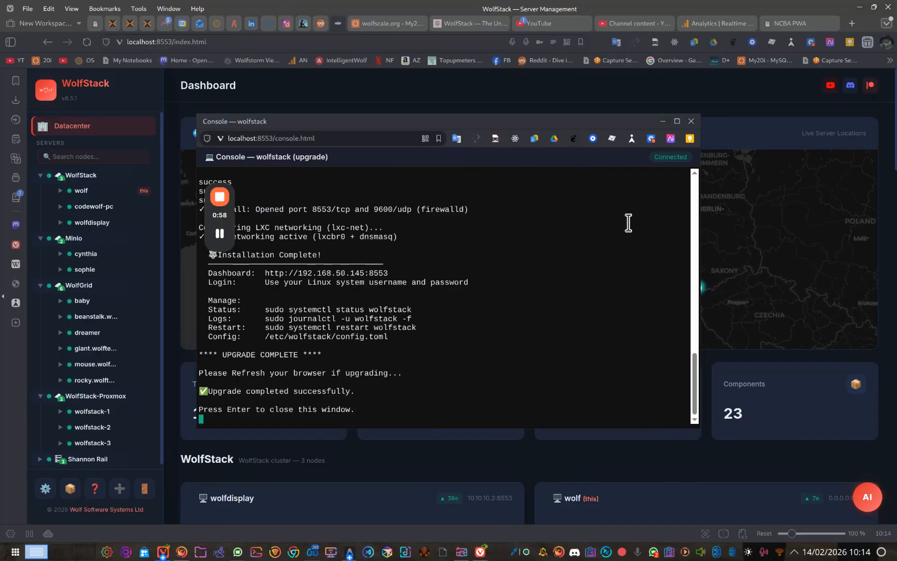
Step: Close the completed upgrade console and reload the WolfStack dashboard
click(691, 121)
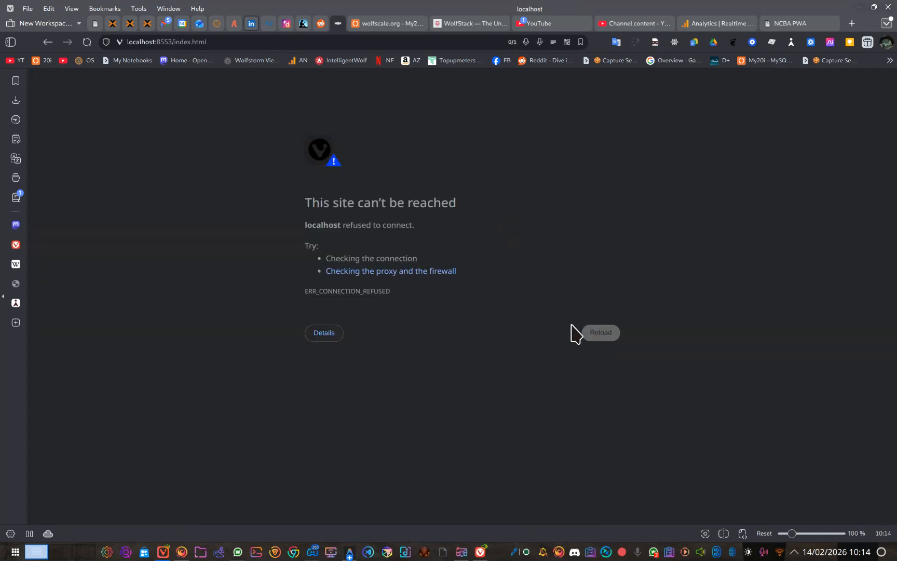
click(597, 332)
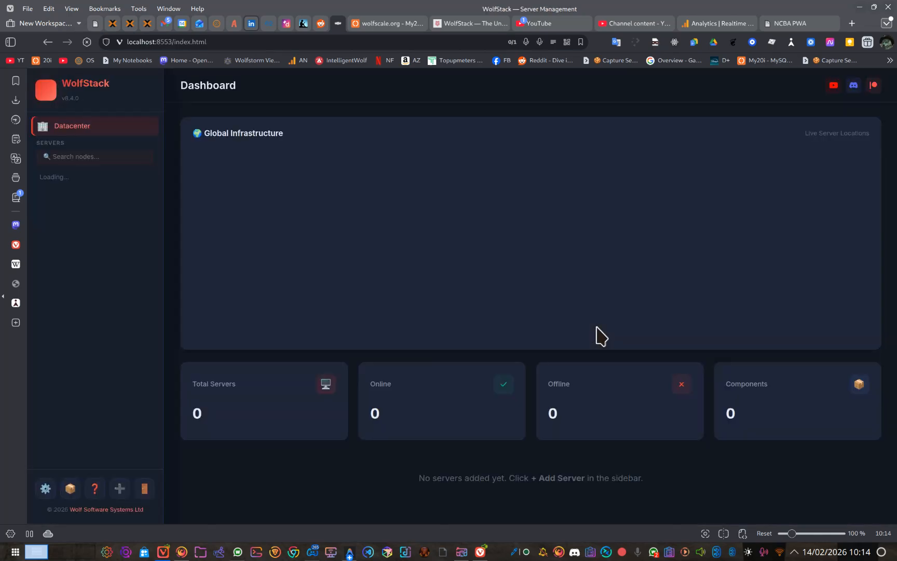
click(531, 354)
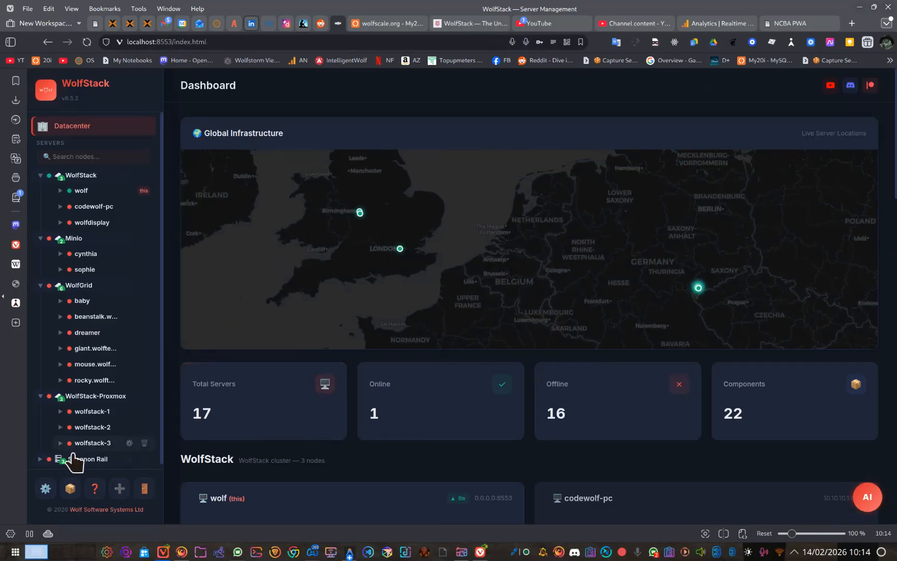
Step: Review the server tree's node statuses, expanding the Shannon Rail cluster and collapsing it again
scroll(123, 422, down, 1)
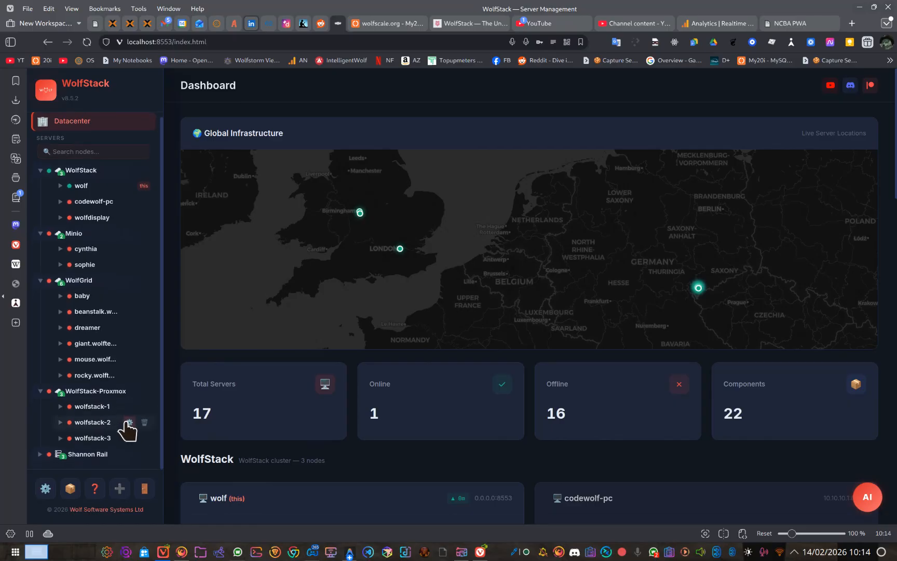
scroll(128, 444, up, 1)
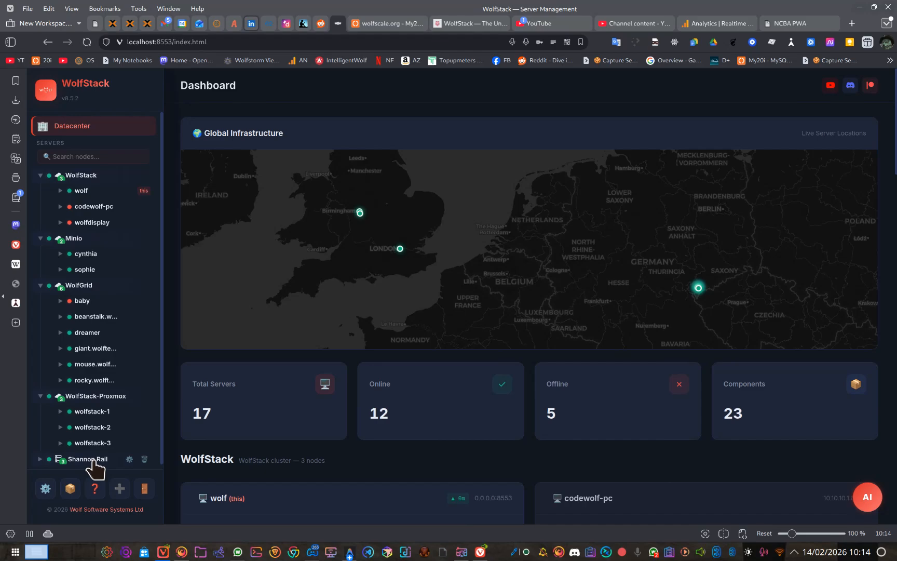
click(40, 459)
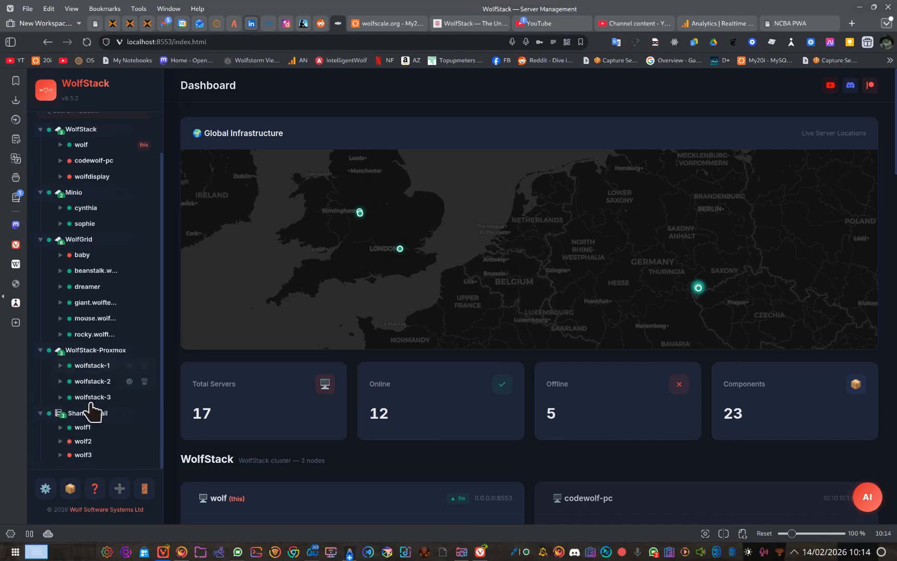
click(40, 414)
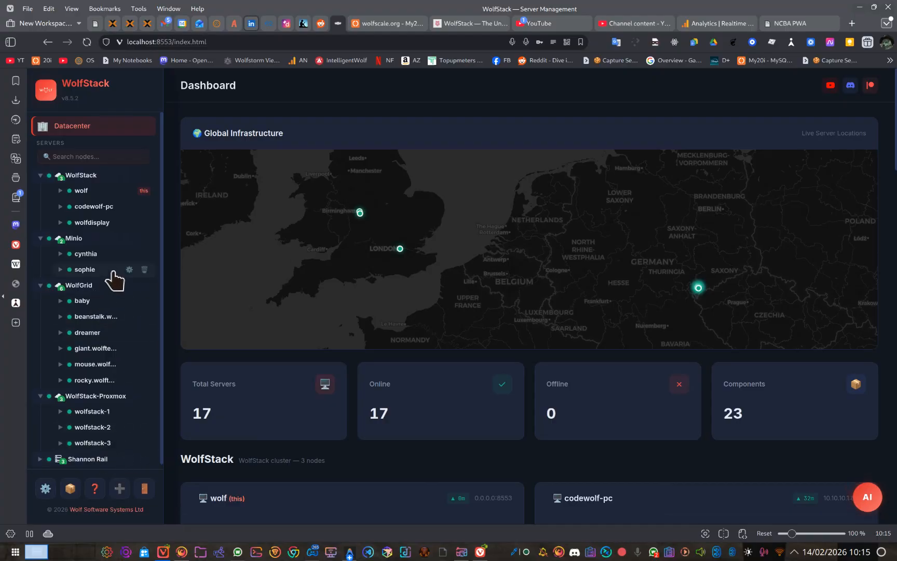
Step: View cynthia's dashboard in the Minio cluster, including its usage statistics, and its Docker containers
click(87, 253)
click(101, 270)
scroll(438, 288, down, 5)
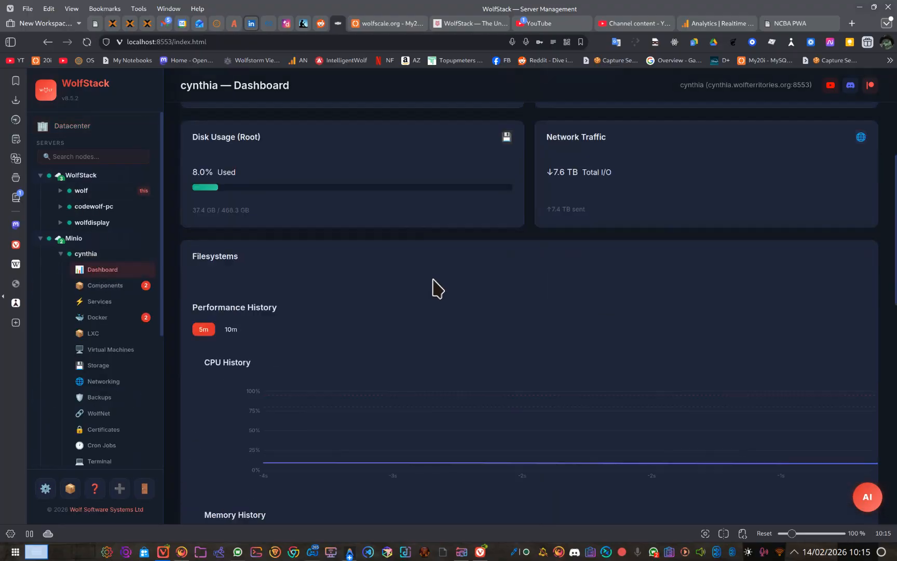
scroll(438, 288, up, 3)
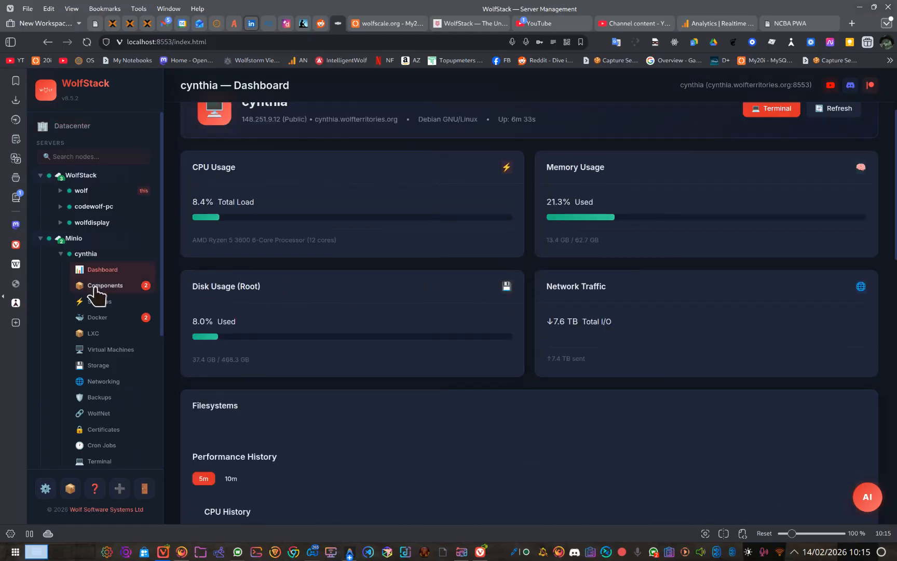
click(108, 318)
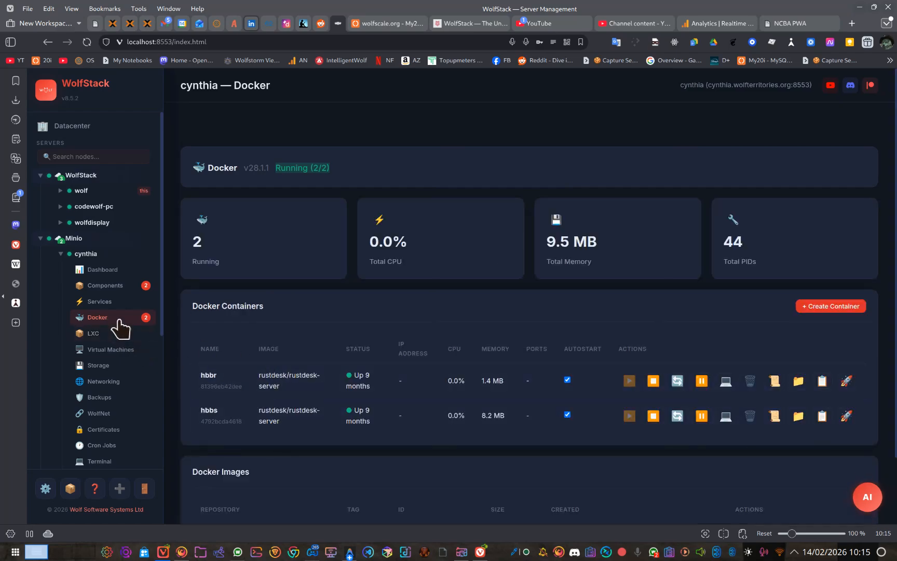
Step: Collapse cynthia in the Minio cluster, expand sophie and show its LXC containers
click(74, 239)
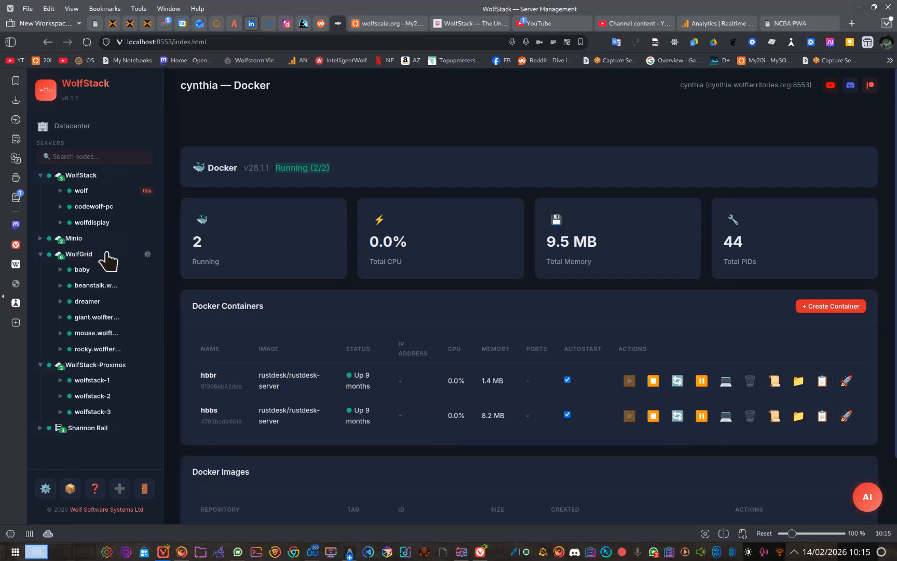
click(76, 240)
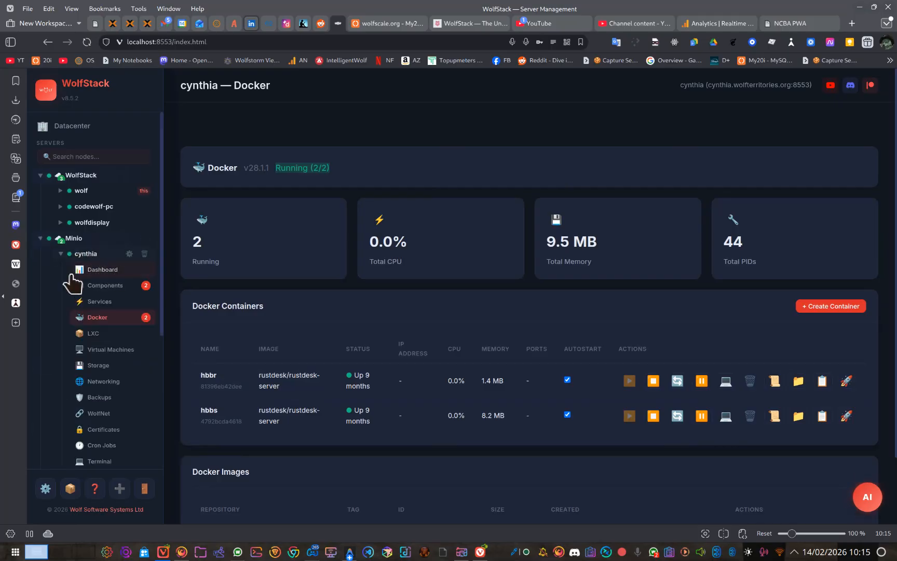
click(60, 254)
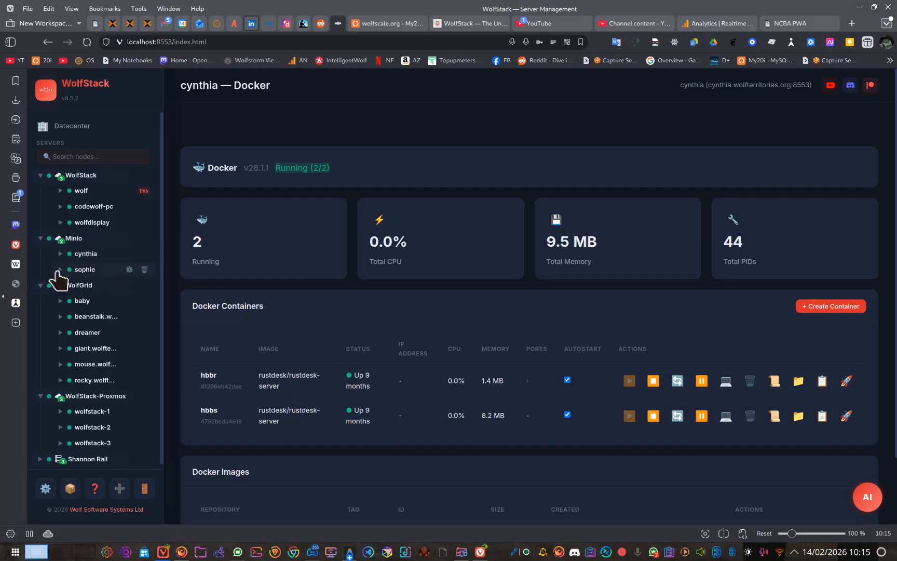
click(58, 270)
click(59, 270)
click(79, 270)
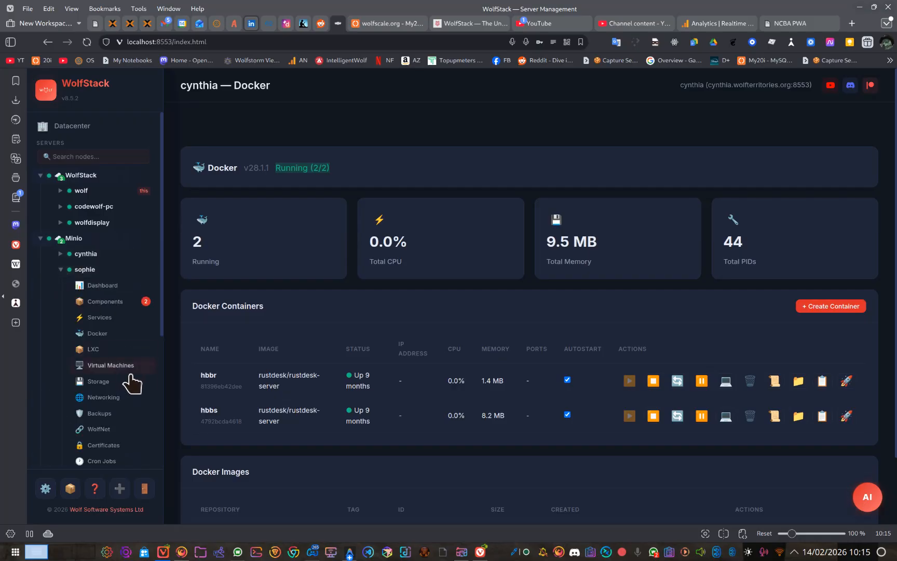
click(107, 349)
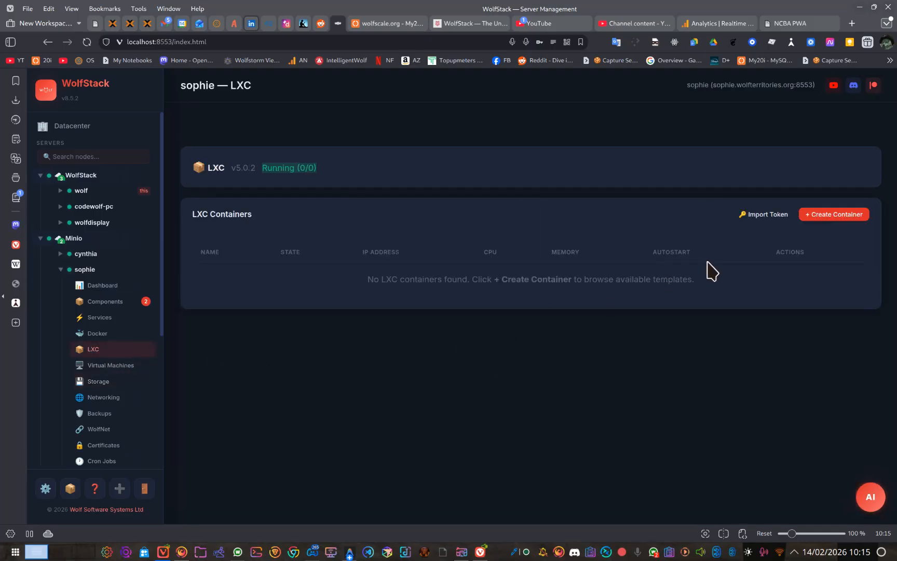
Step: Begin a new LXC container on sophie, filter the templates by "deb" and choose the debian trixie amd64 cloud image
click(824, 217)
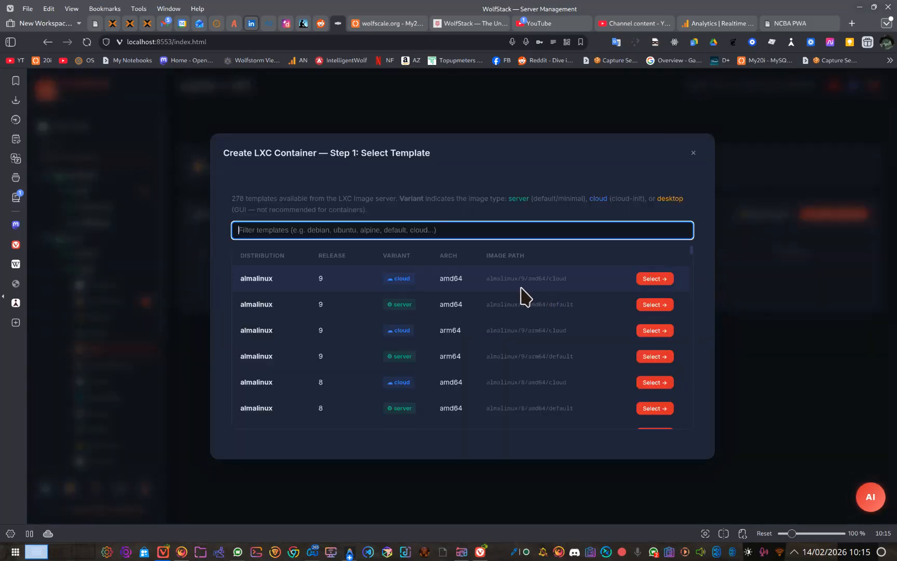
text(deb)
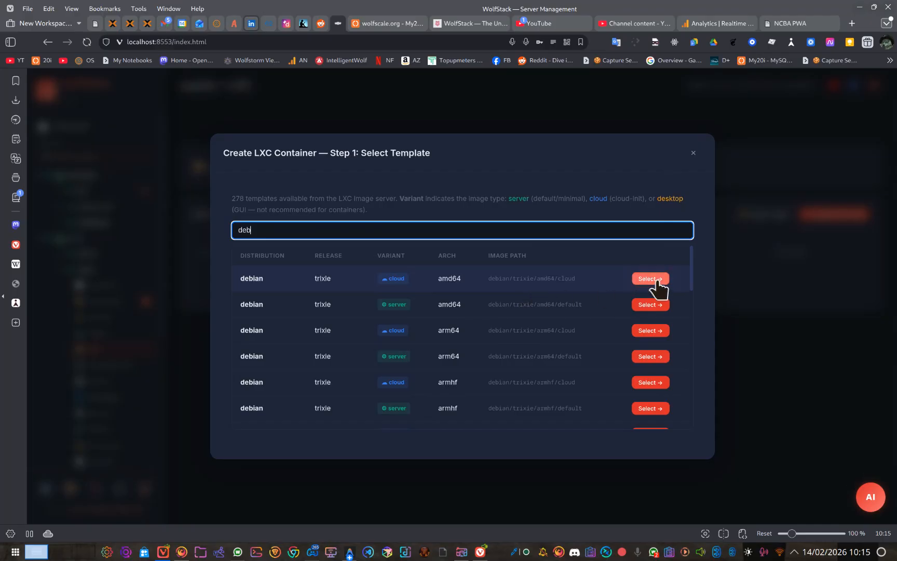
click(654, 280)
Step: Fill in the container's root password from a saved login and allocate 4 CPU cores and a 4 GB memory limit
click(536, 252)
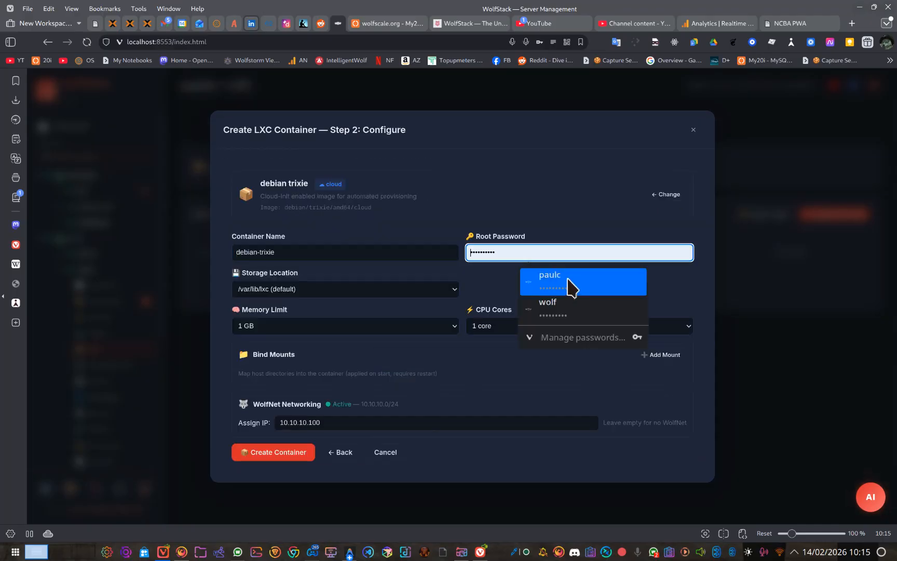
click(575, 283)
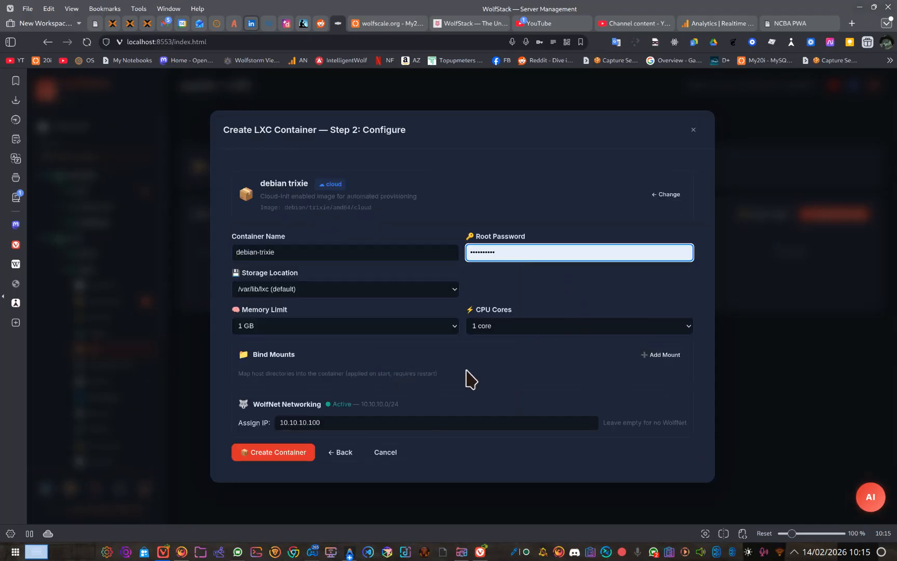
click(500, 329)
click(516, 378)
click(370, 327)
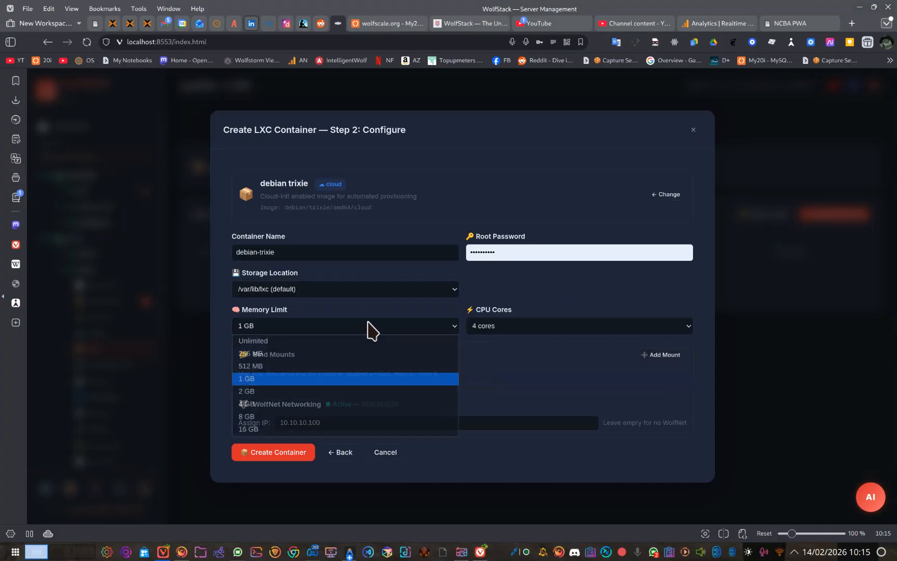
click(368, 404)
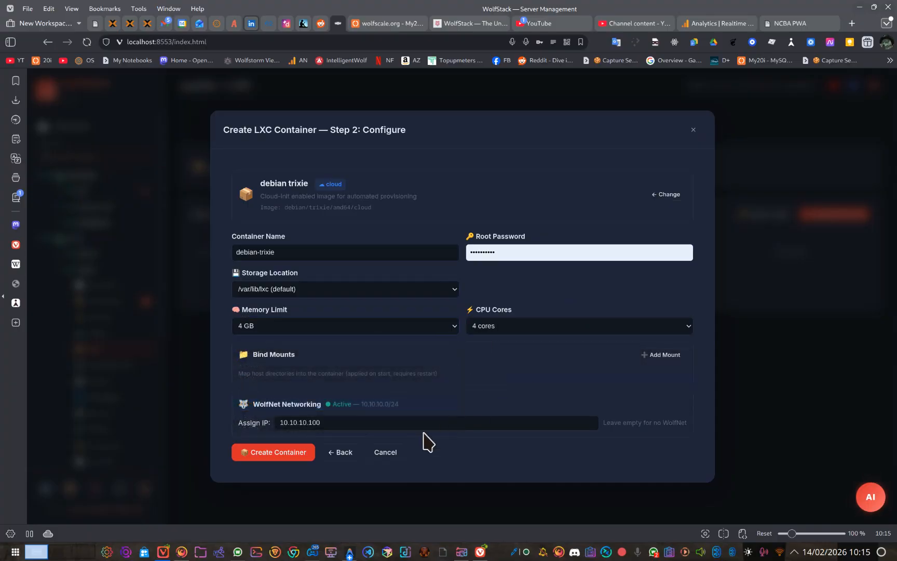
Step: Create the debian-trixie container with WolfNet IP 10.10.10.100, dismiss the creation summary and start the container
click(310, 423)
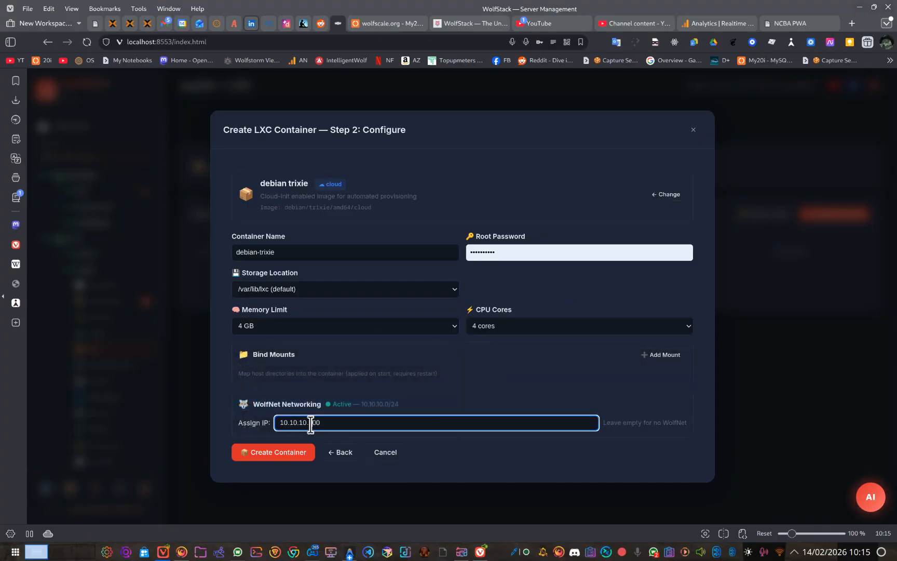
click(301, 453)
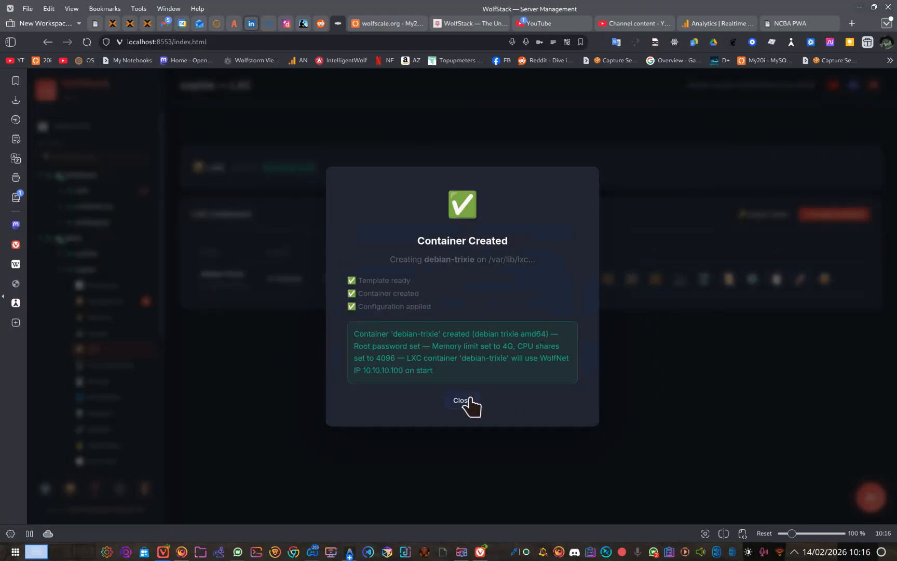
click(469, 402)
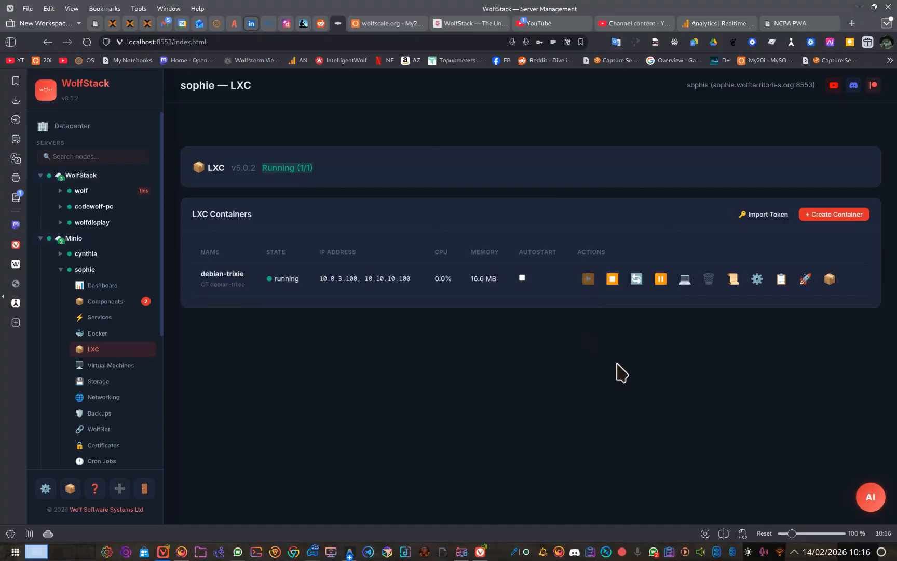
Step: Test network connectivity from the debian-trixie container's console by pinging google.com, stop the ping and close the console
click(685, 281)
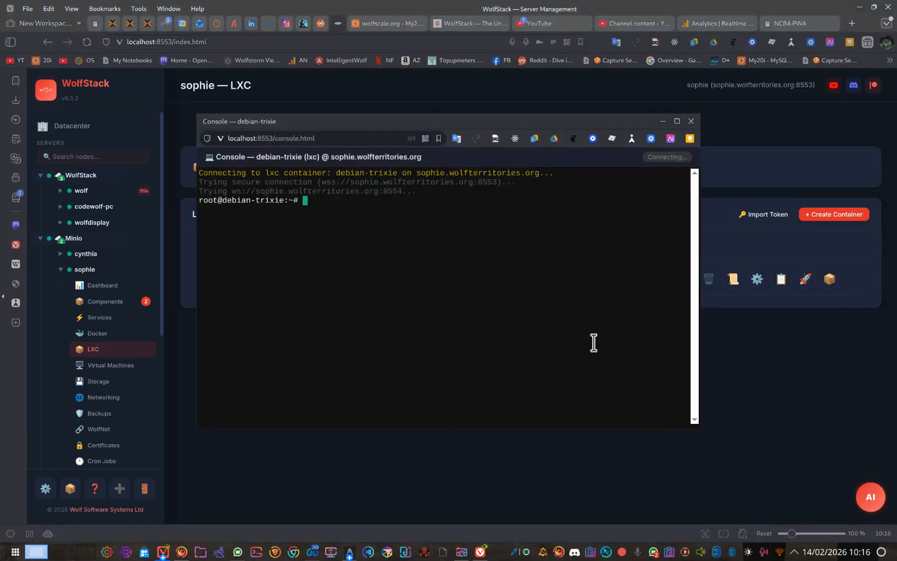
text(ping goo)
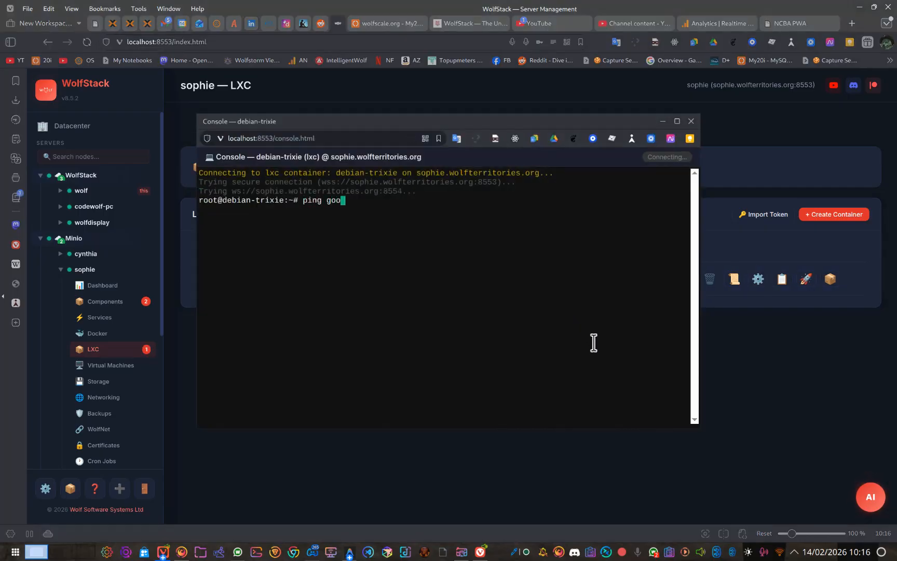
text(gle.com)
key(Return)
key(ctrl+c)
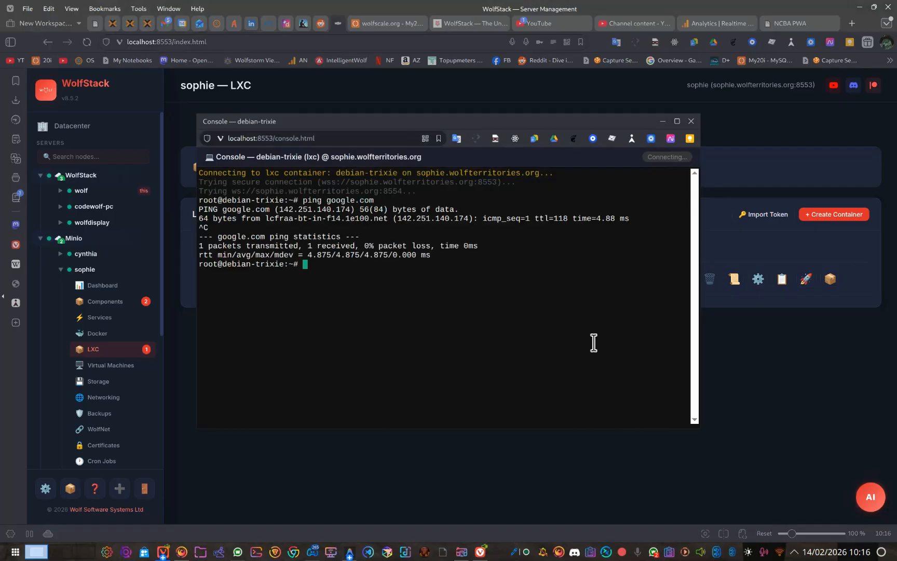
click(694, 121)
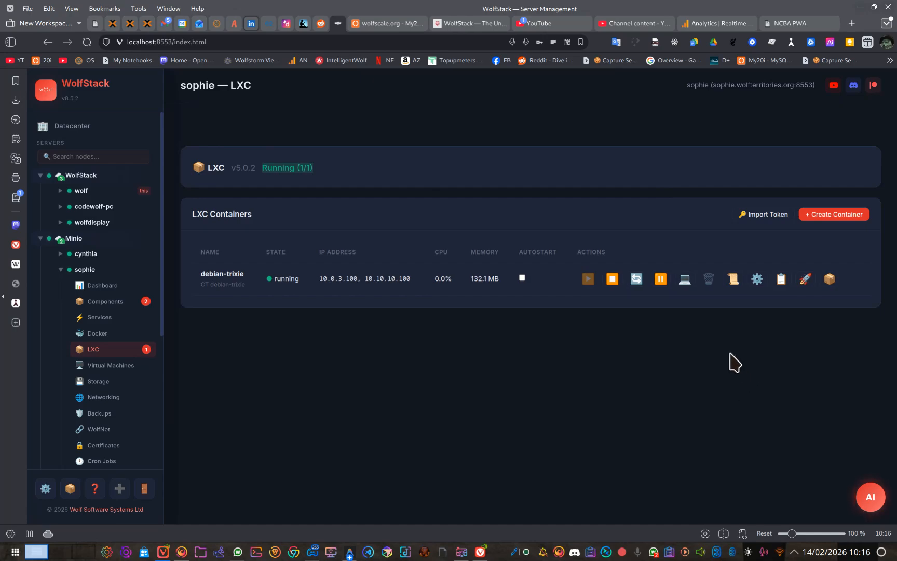
Step: Examine the debian-trixie container's general, network, resource and feature settings, including the net0 interface
click(757, 278)
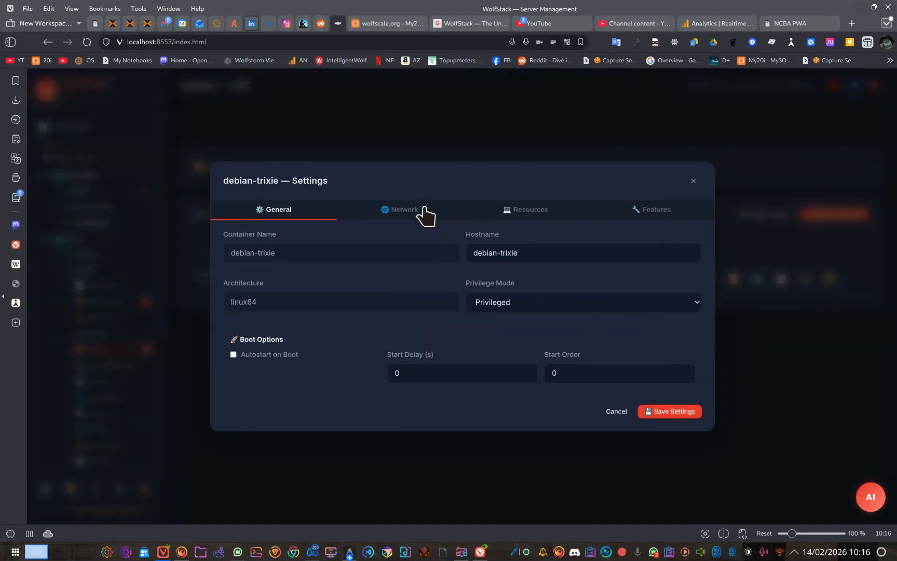
click(435, 212)
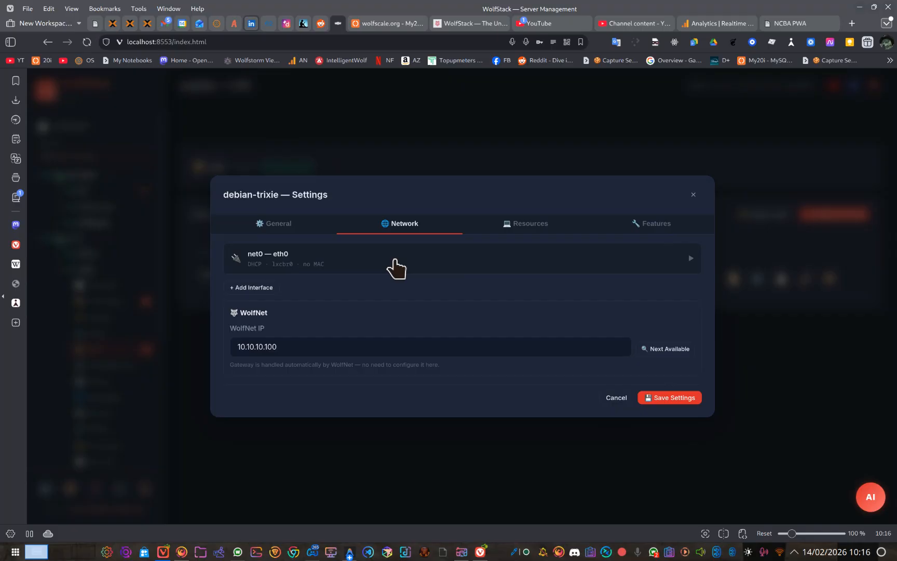
click(396, 261)
click(576, 201)
click(523, 226)
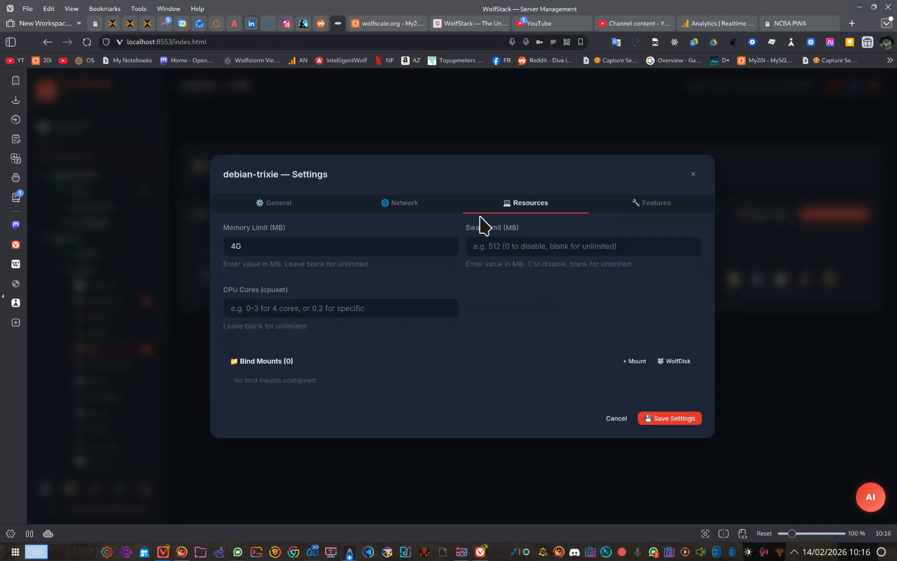
click(449, 204)
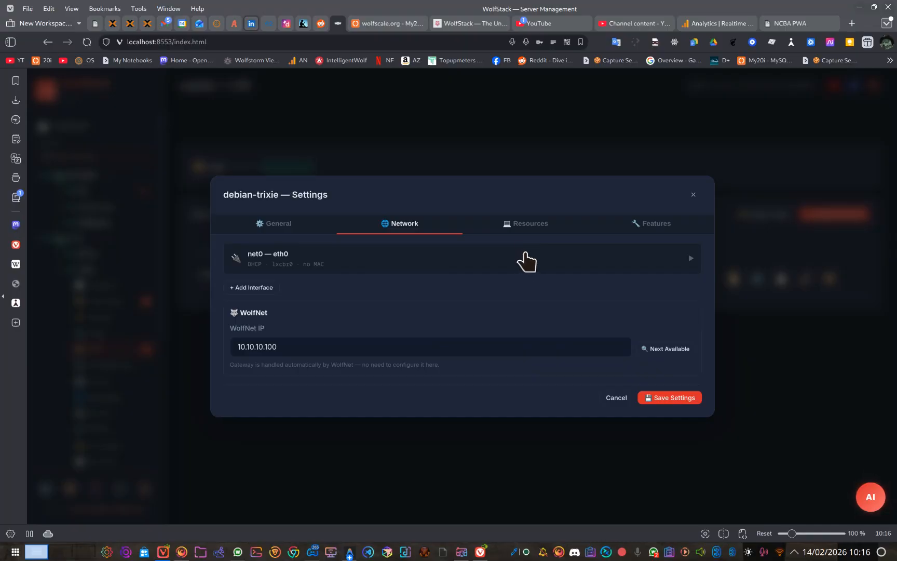
click(537, 228)
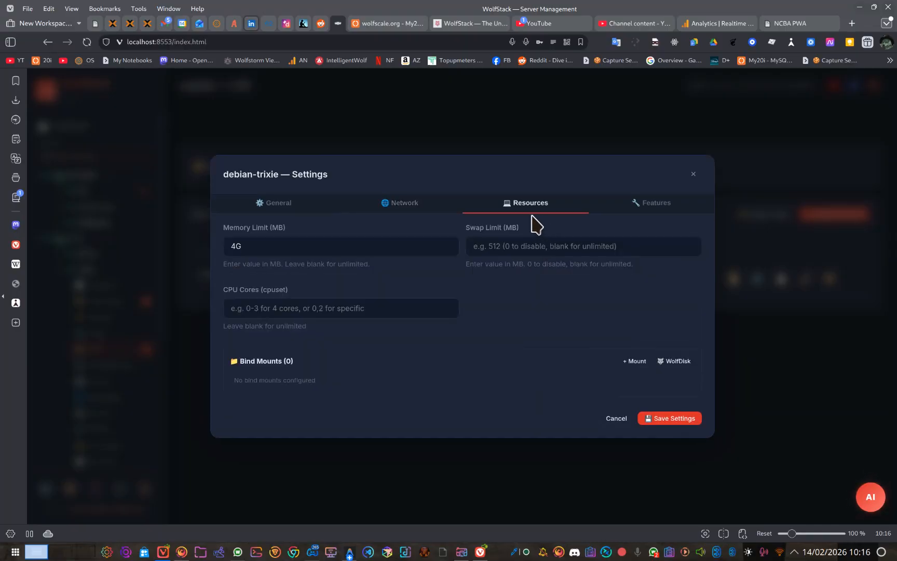
click(437, 208)
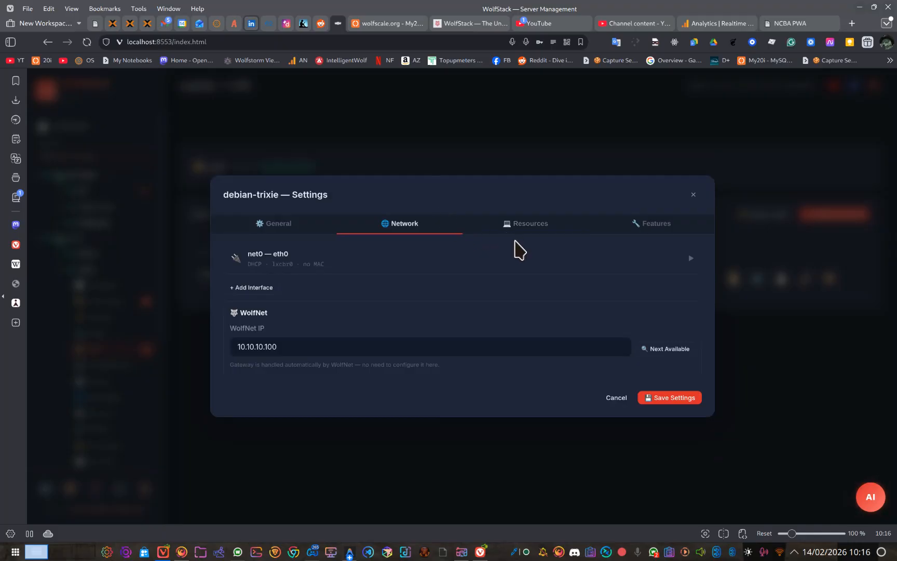
click(634, 224)
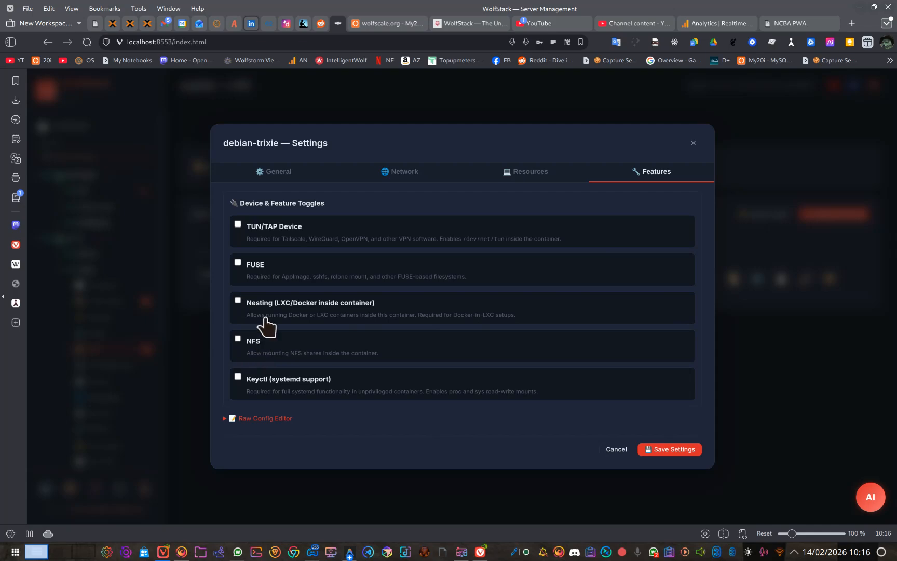
Step: Close the debian-trixie settings without saving and open the LXC container list of wolfstack-2 in the WolfStack-Proxmox cluster
click(364, 301)
click(692, 143)
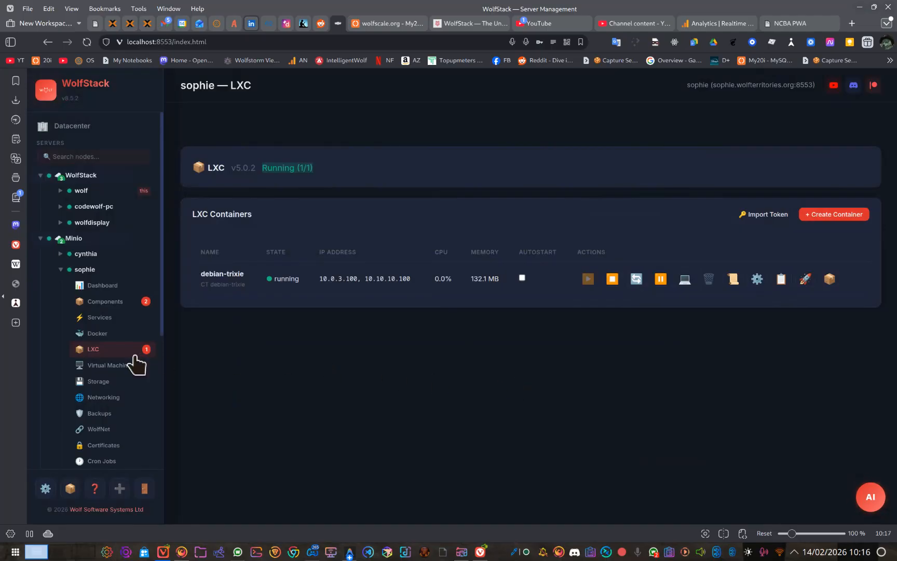
click(60, 269)
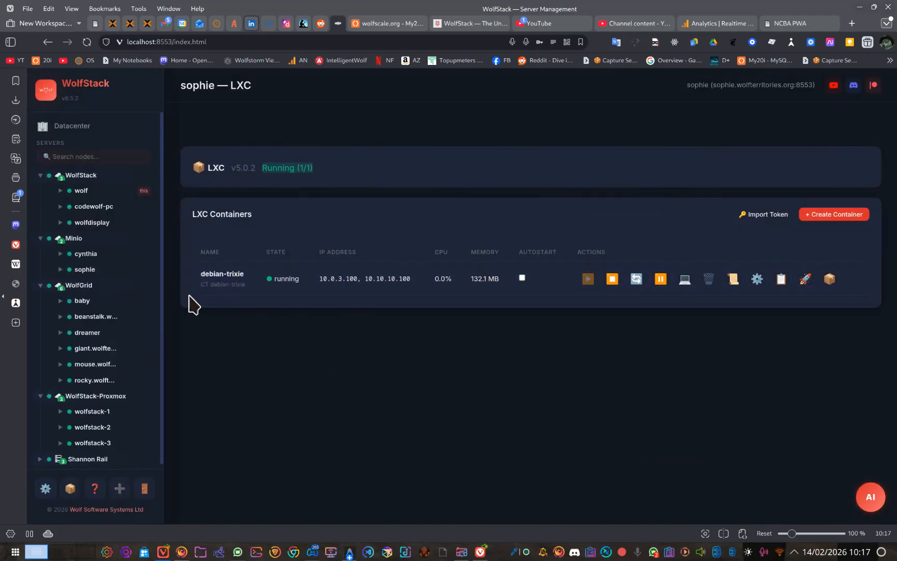
scroll(125, 410, down, 1)
click(119, 421)
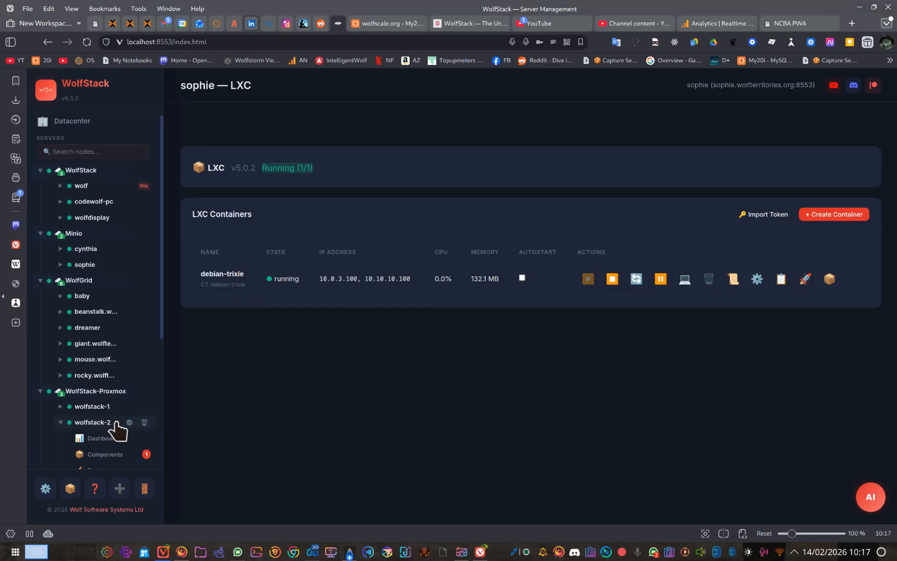
scroll(114, 423, down, 4)
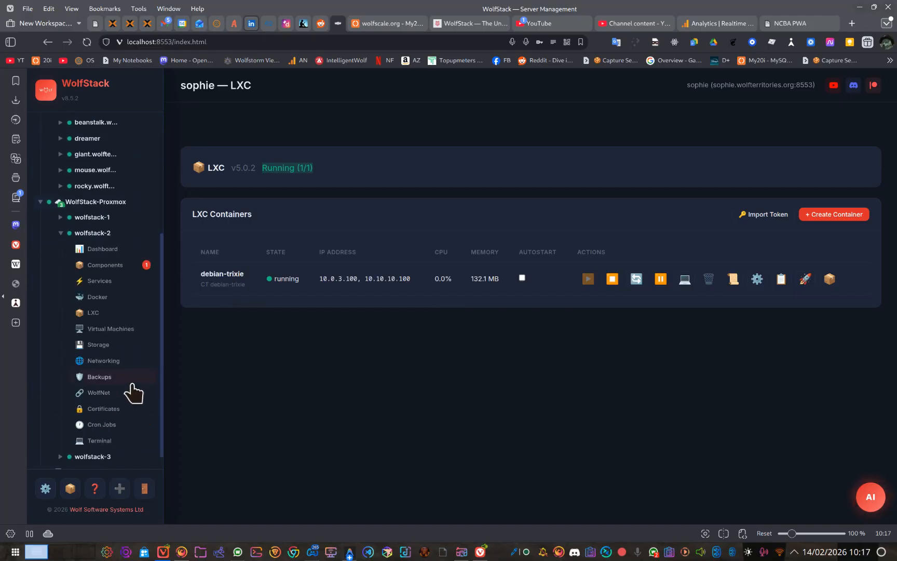
click(107, 313)
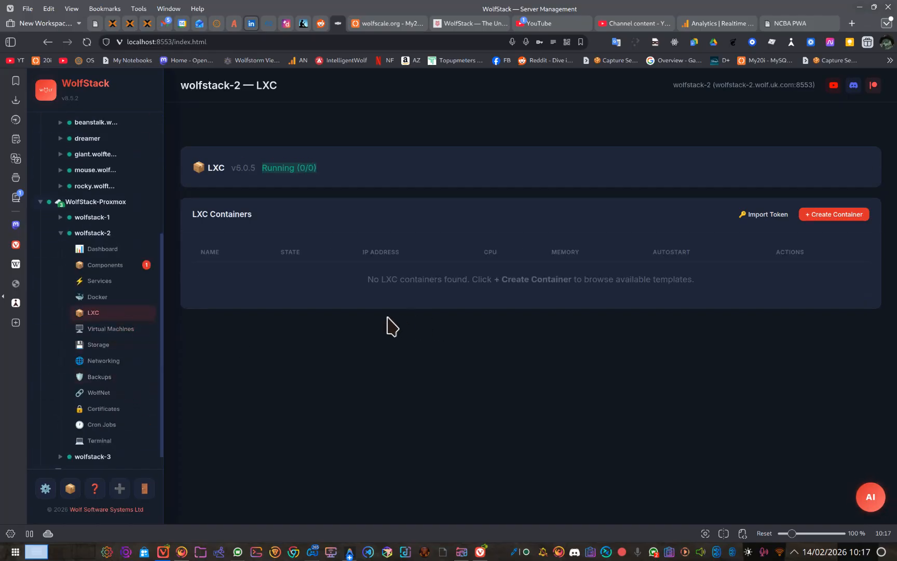
Step: Create an almalinux 9 server container named almalinux-9 with a saved root password and WolfNet IP 10.10.10.101, and close the creation summary
click(808, 220)
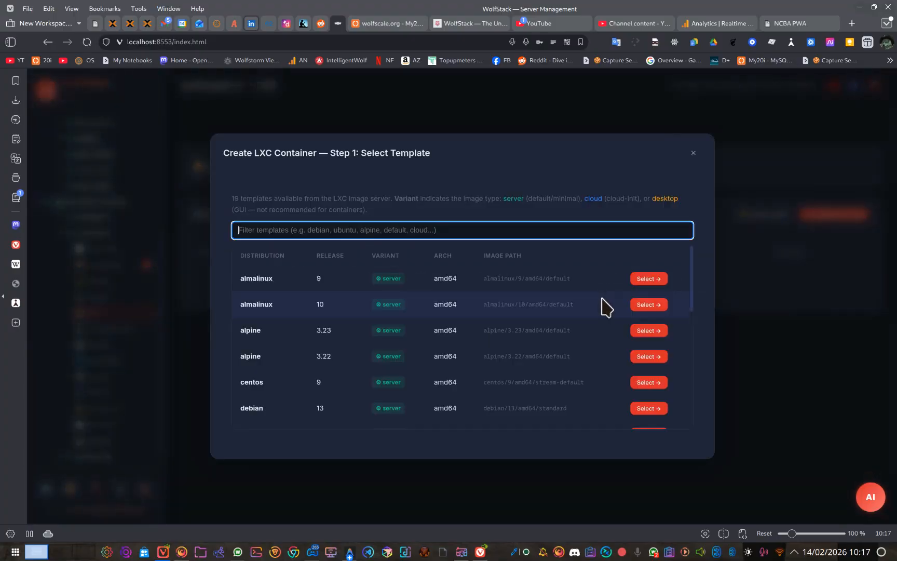
click(648, 279)
click(592, 252)
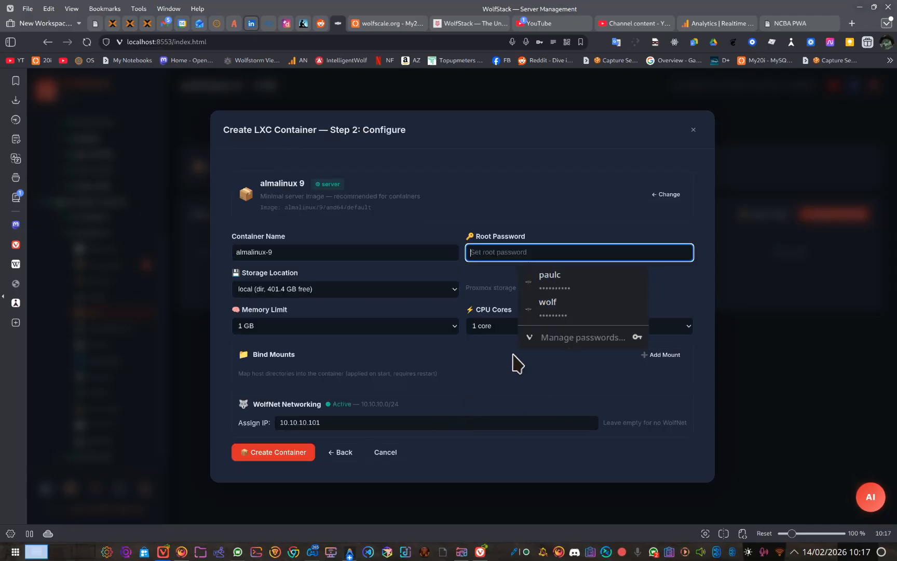
click(580, 285)
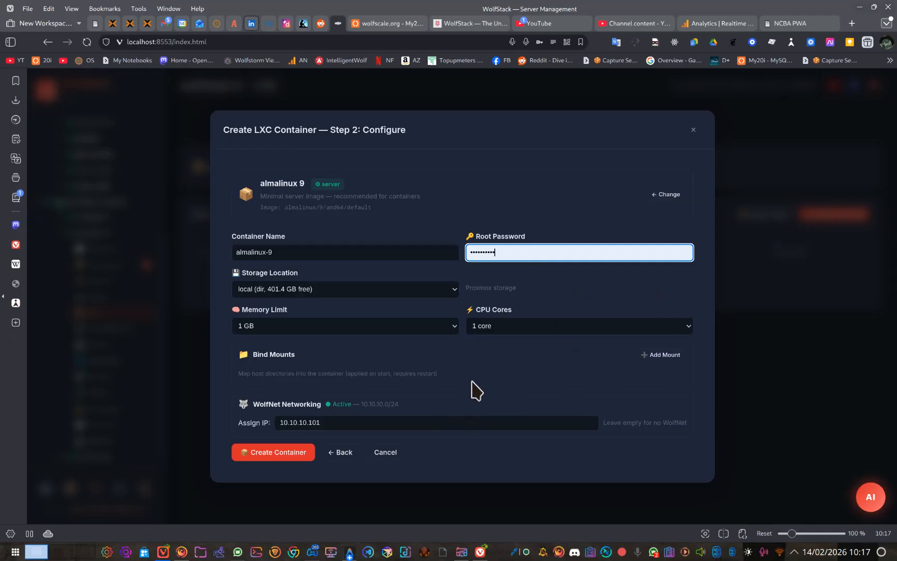
click(278, 452)
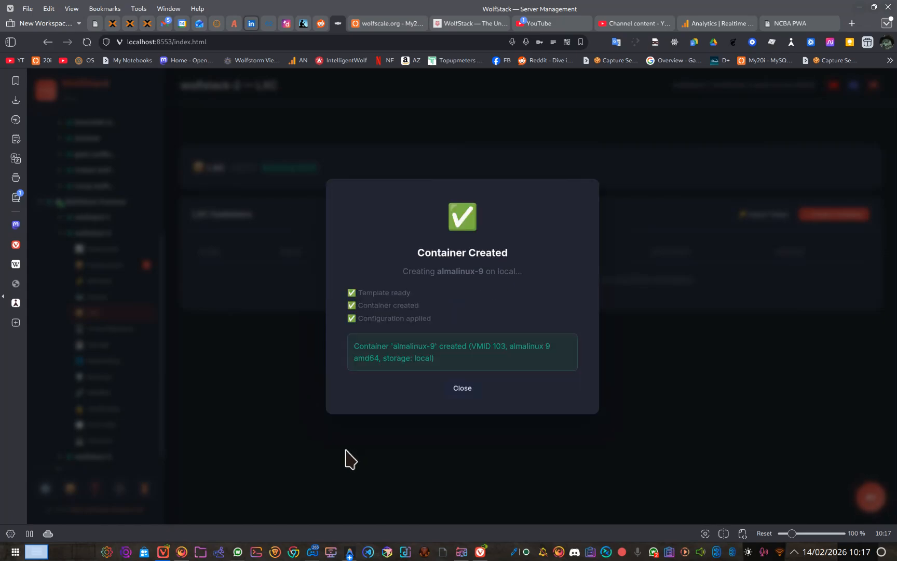
click(446, 384)
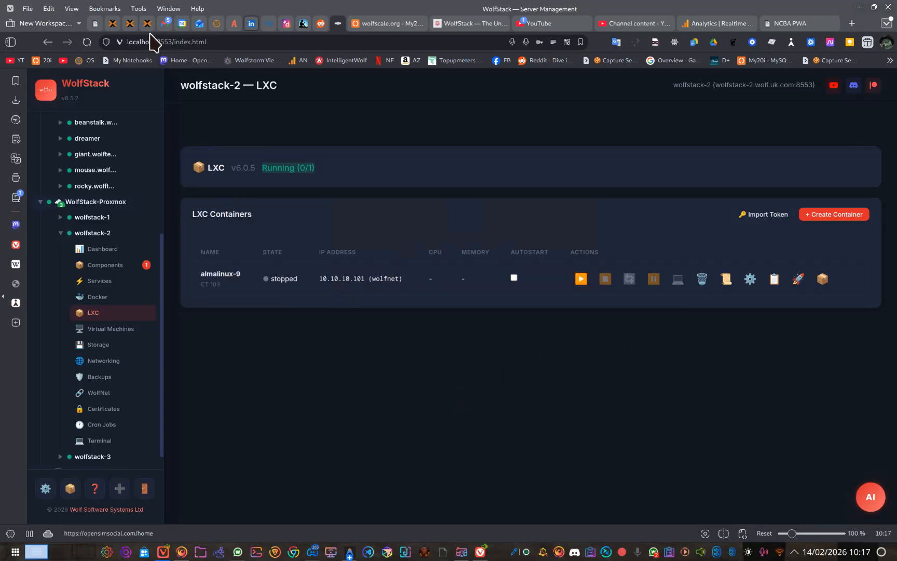
Step: Switch to Proxmox, inspect the network configuration of container 103 (almalinux-9) on wolfstack-2, and return to WolfStack
mouse_move(130, 24)
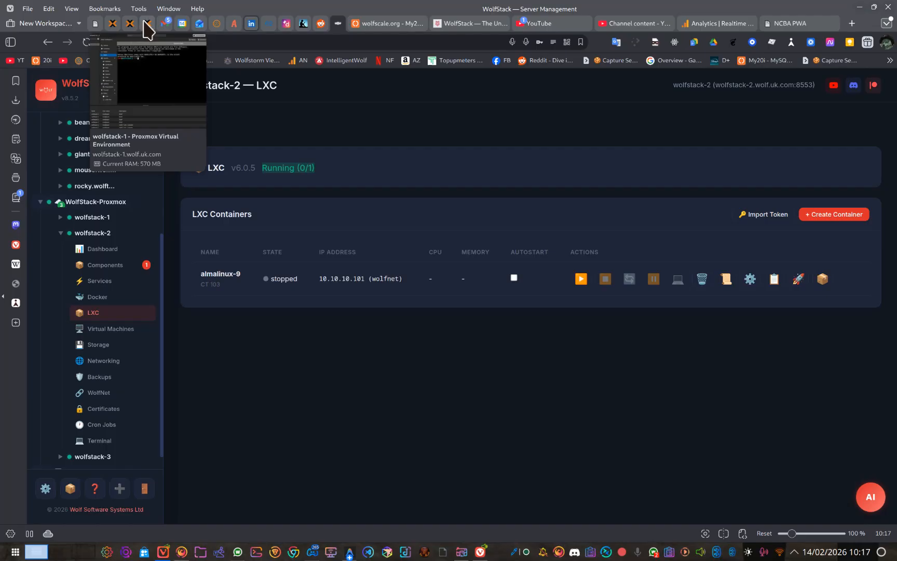
click(147, 24)
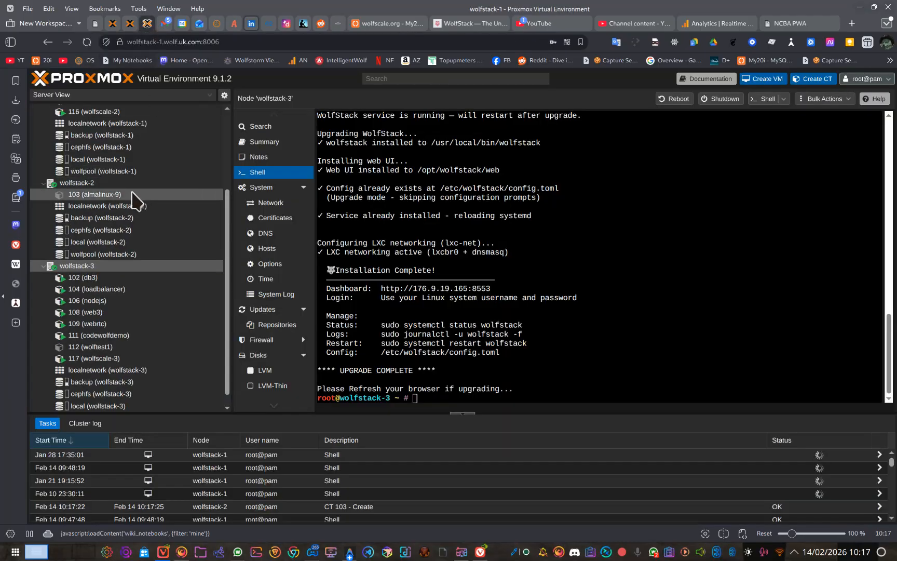
click(133, 200)
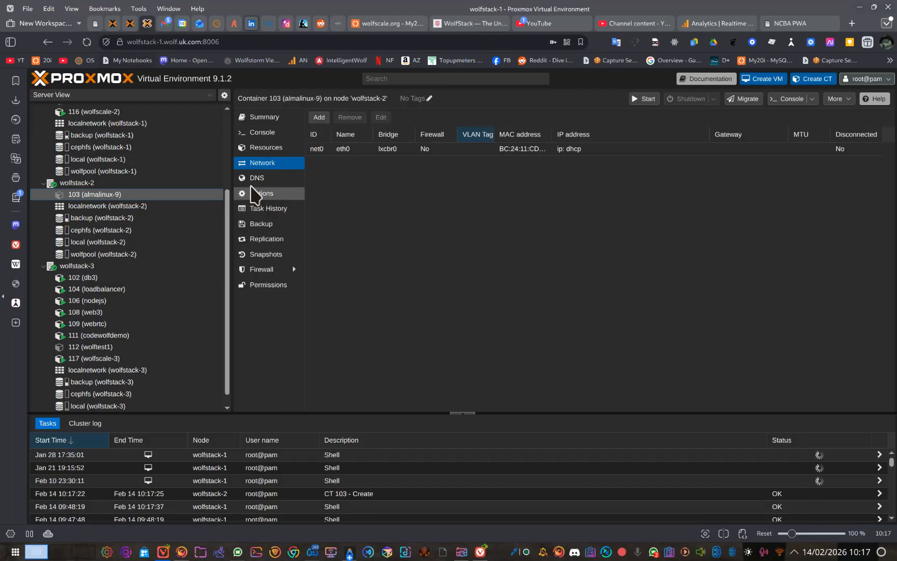
click(269, 23)
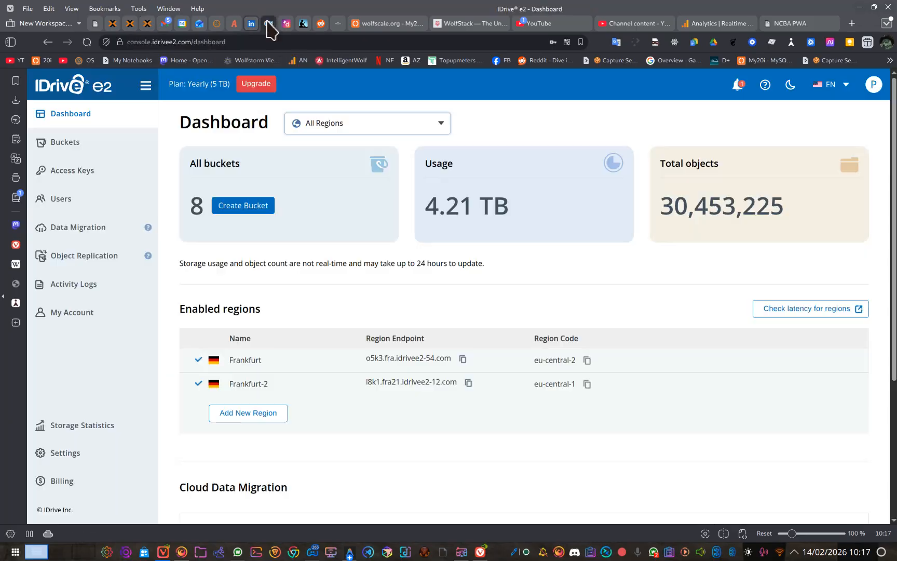
click(341, 25)
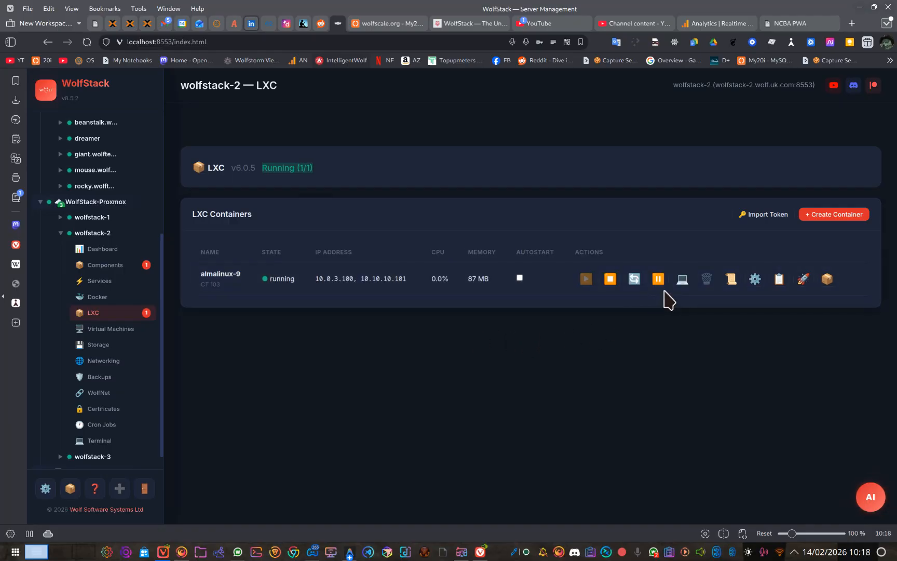
Step: Test network connectivity from the almalinux-9 container's console by pinging google.com, stop the ping and close the console
click(682, 280)
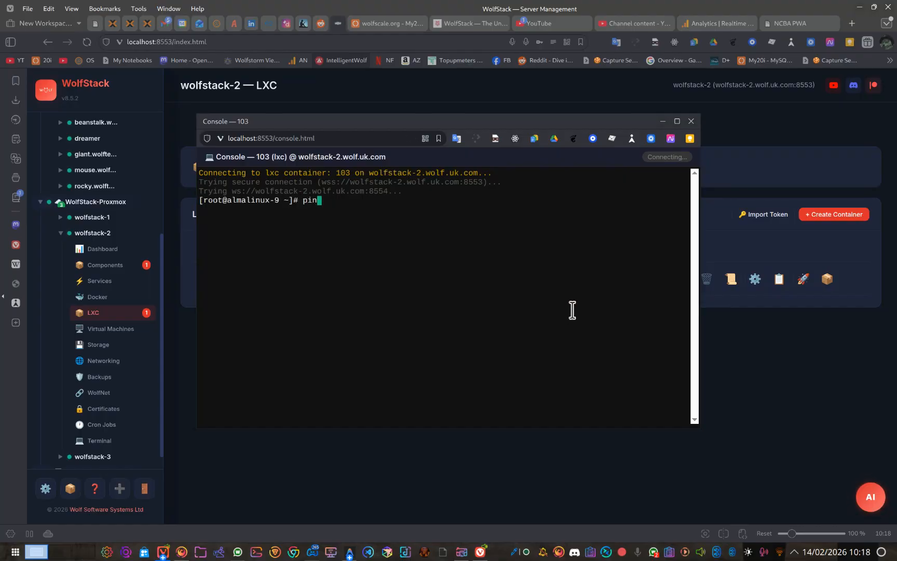
key(BackSpace)
key(BackSpace)
key(BackSpace)
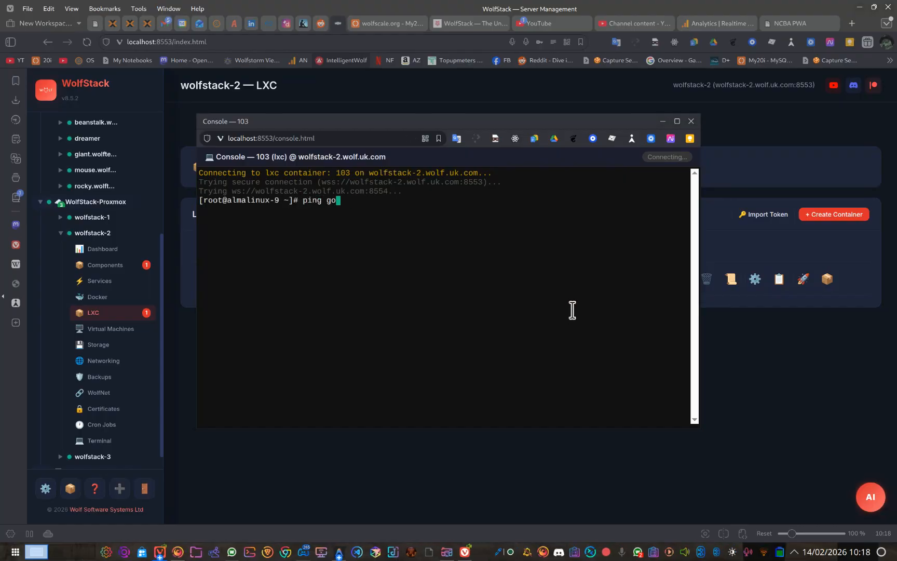
text(ogle.com)
key(Return)
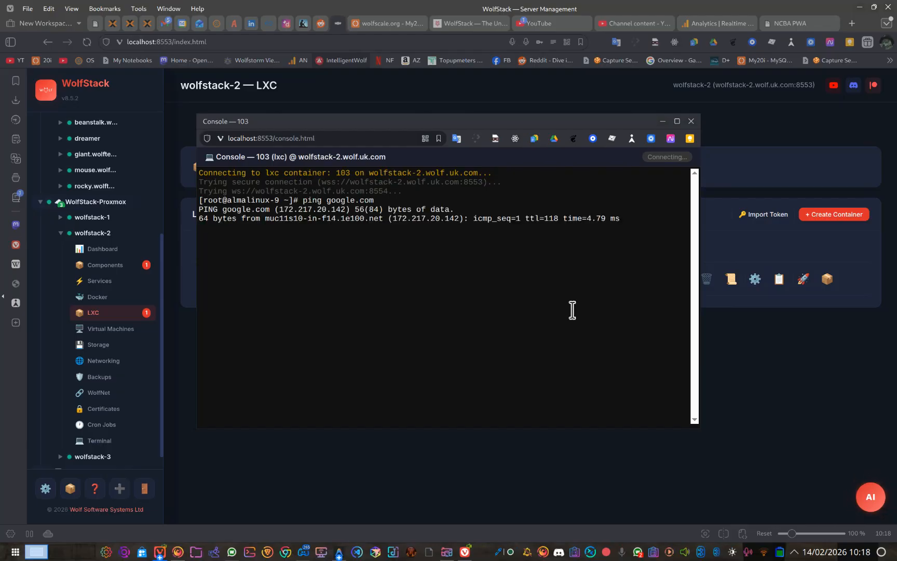
key(ctrl+c)
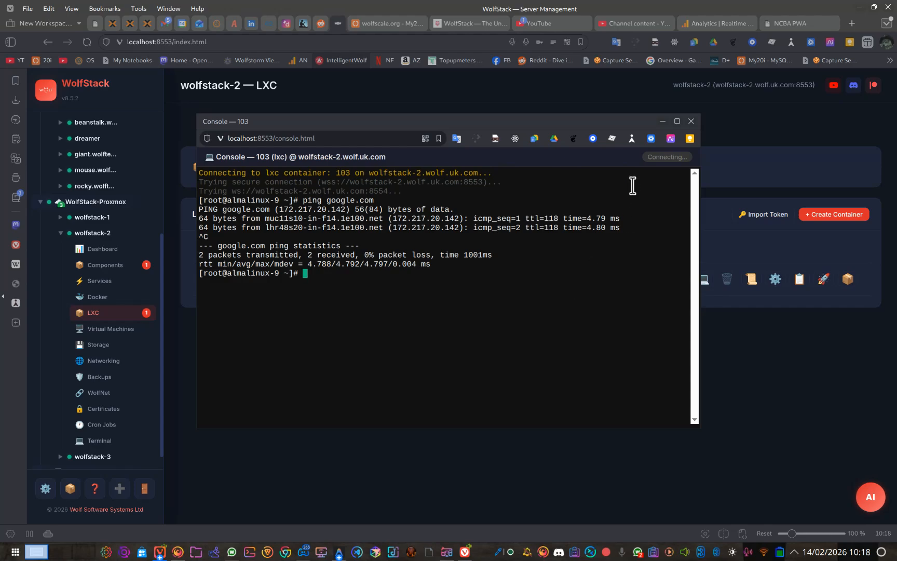
click(691, 121)
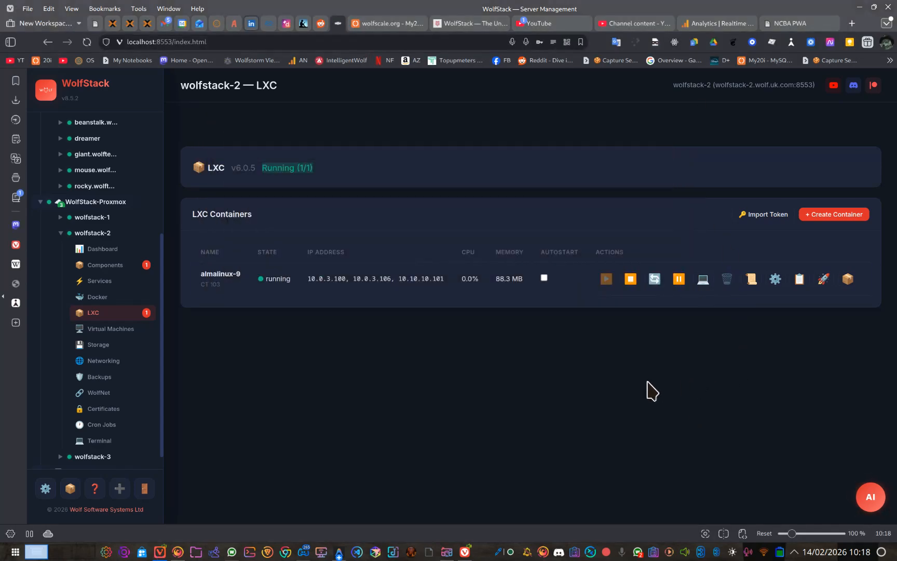
Step: Examine wolfstack-2's virtual machine, Docker, LXC and WolfNet pages, including the WolfNet peers and network settings
scroll(104, 363, down, 1)
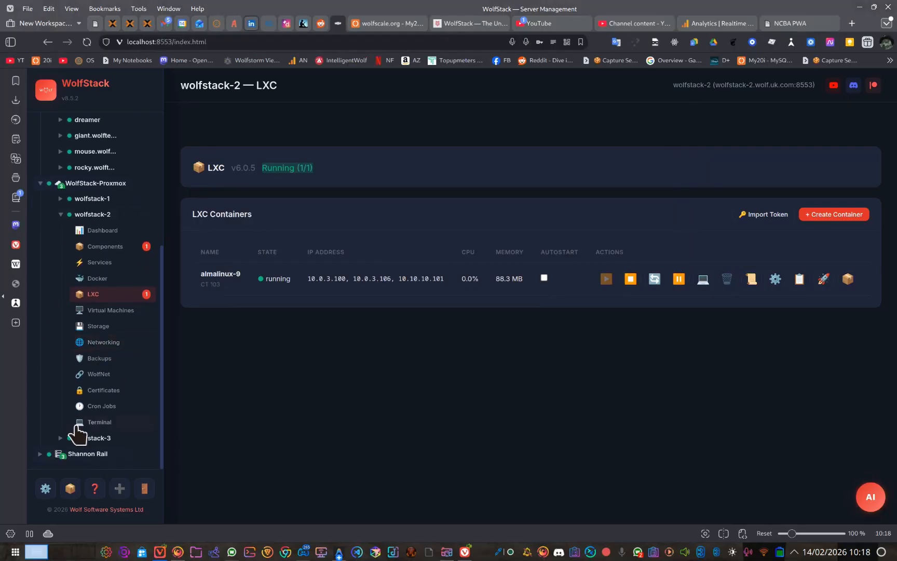
scroll(78, 306, up, 3)
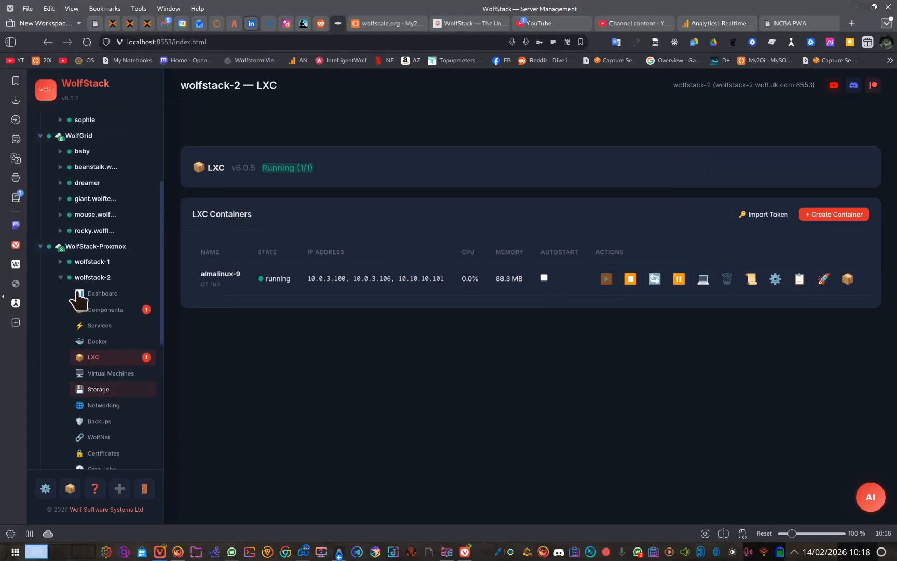
click(59, 262)
scroll(113, 285, down, 12)
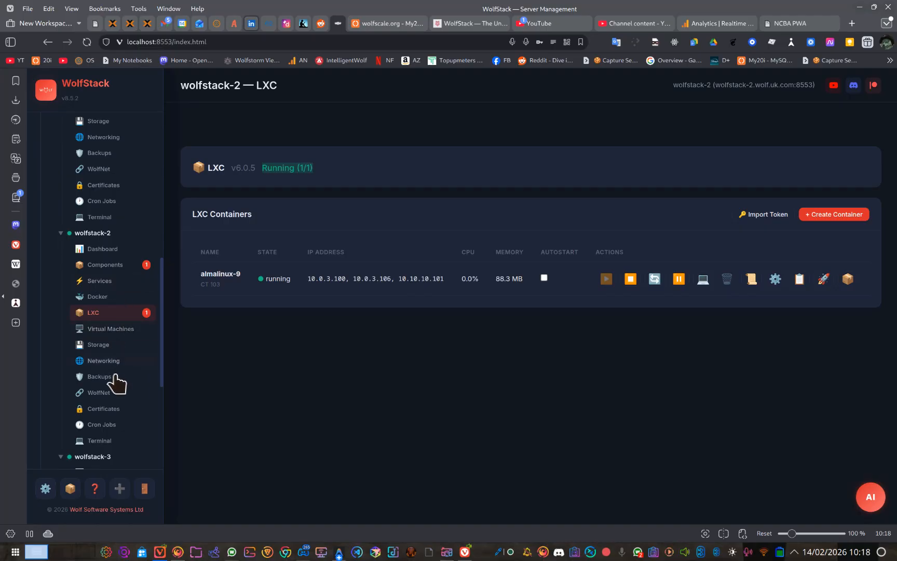
click(110, 331)
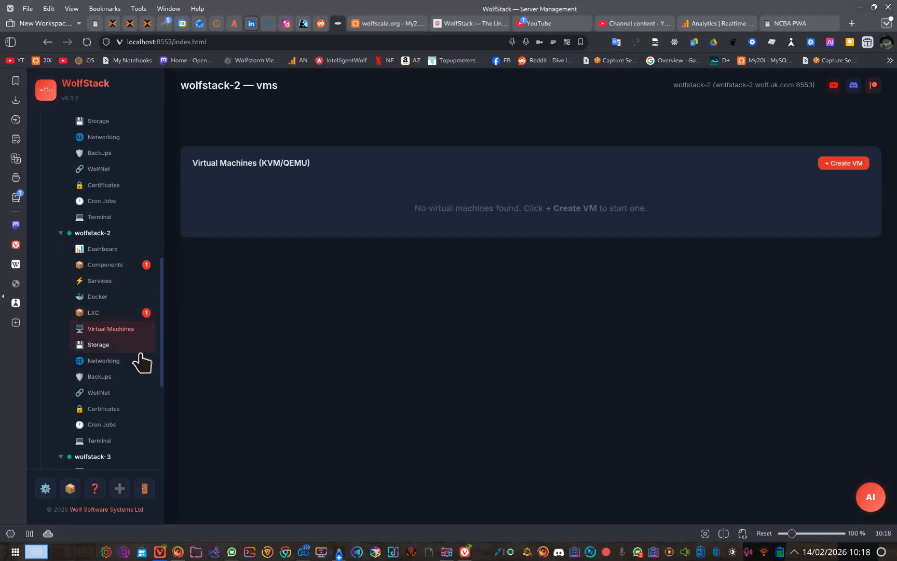
click(103, 297)
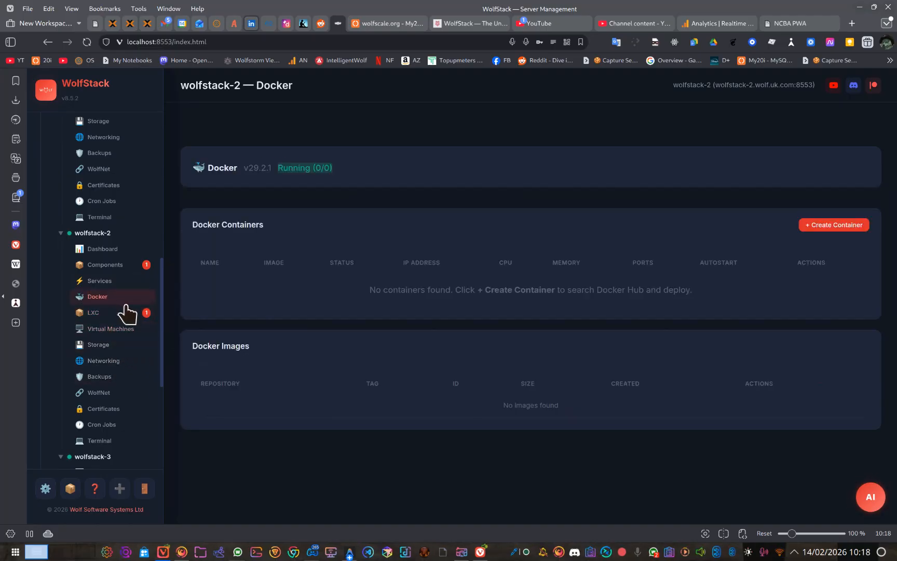
click(95, 313)
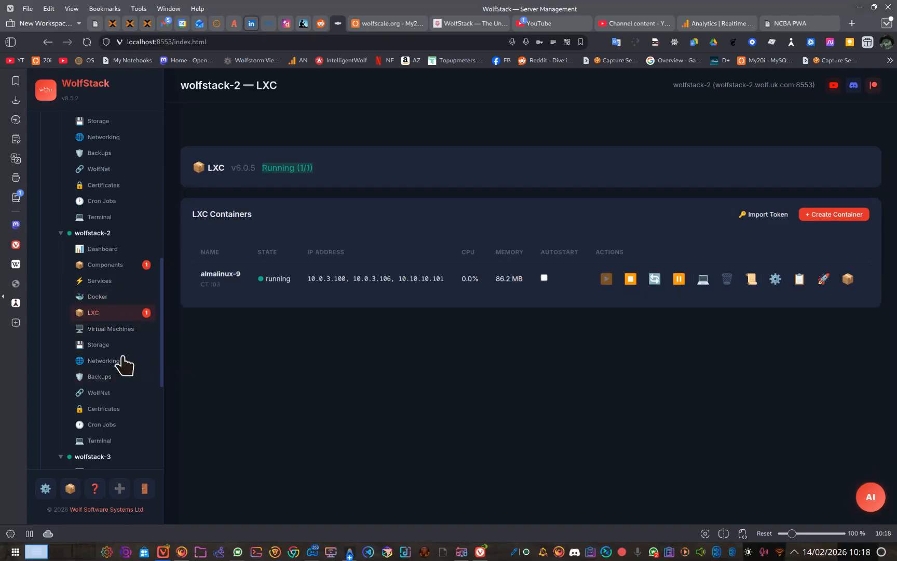
scroll(125, 363, down, 4)
drag(158, 365, 154, 363)
scroll(154, 363, up, 3)
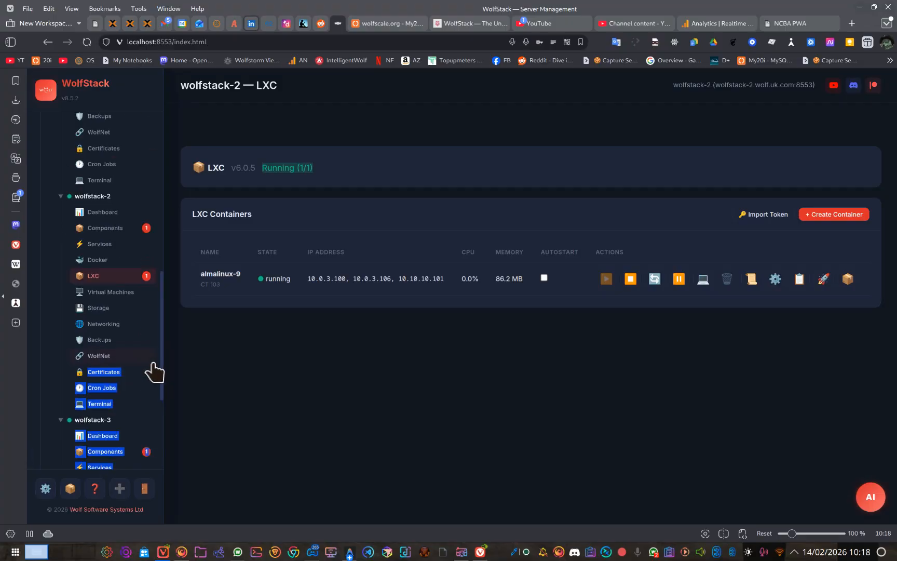
click(137, 355)
scroll(105, 337, up, 4)
scroll(106, 344, up, 1)
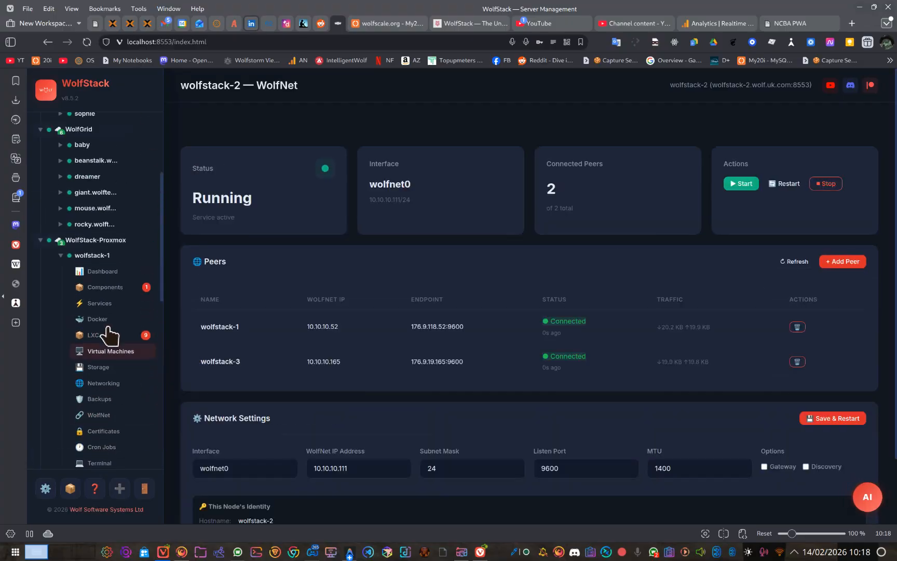
scroll(109, 335, up, 5)
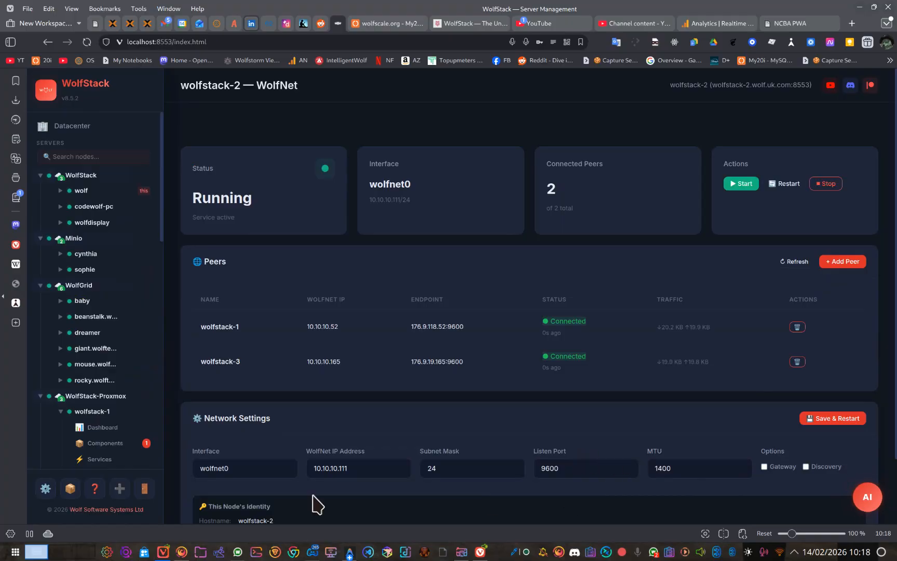
Step: Review the AI Agent settings for the LLM provider and email alerts, dismissing the notification popup
click(40, 490)
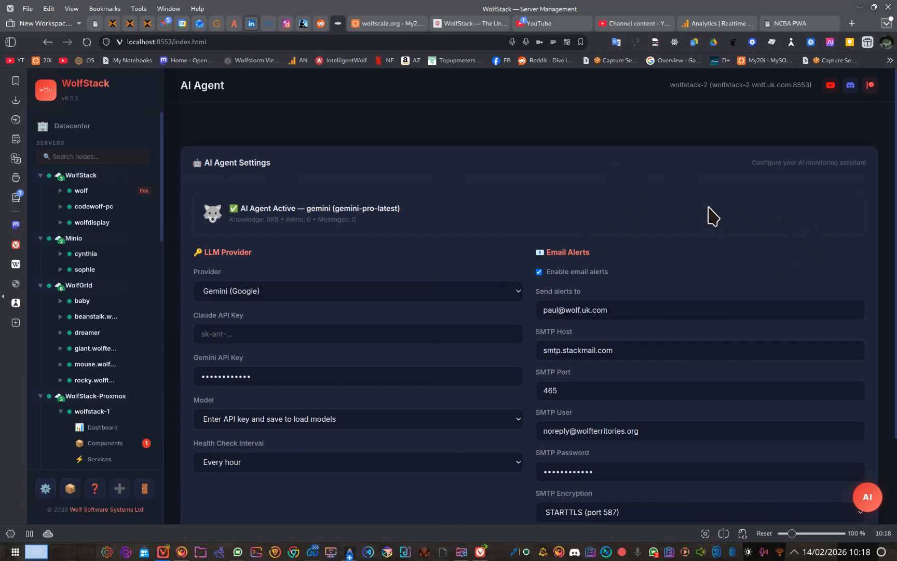
scroll(708, 213, down, 2)
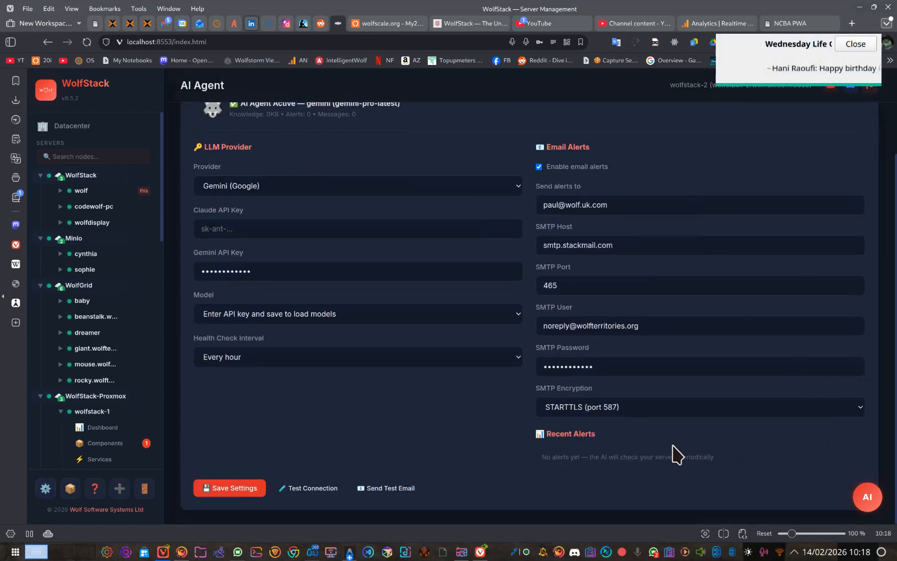
click(857, 44)
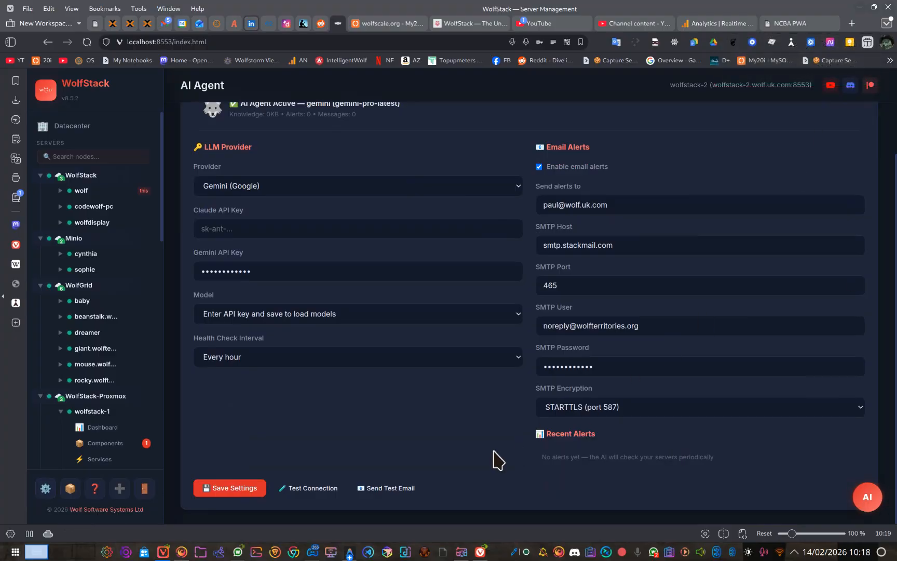
scroll(397, 481, up, 2)
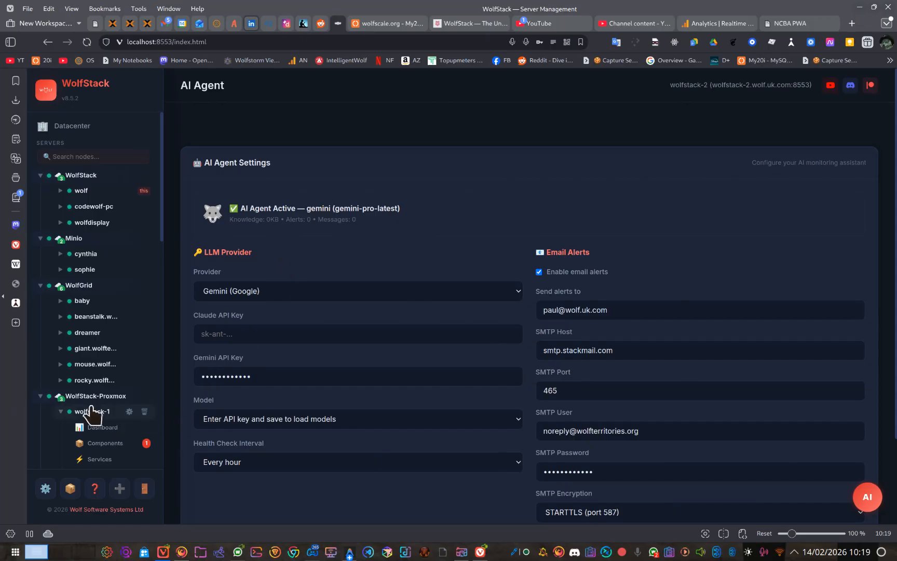
Step: Expand the wolf server's entries and open the Datacenter overview with the global infrastructure map
click(80, 191)
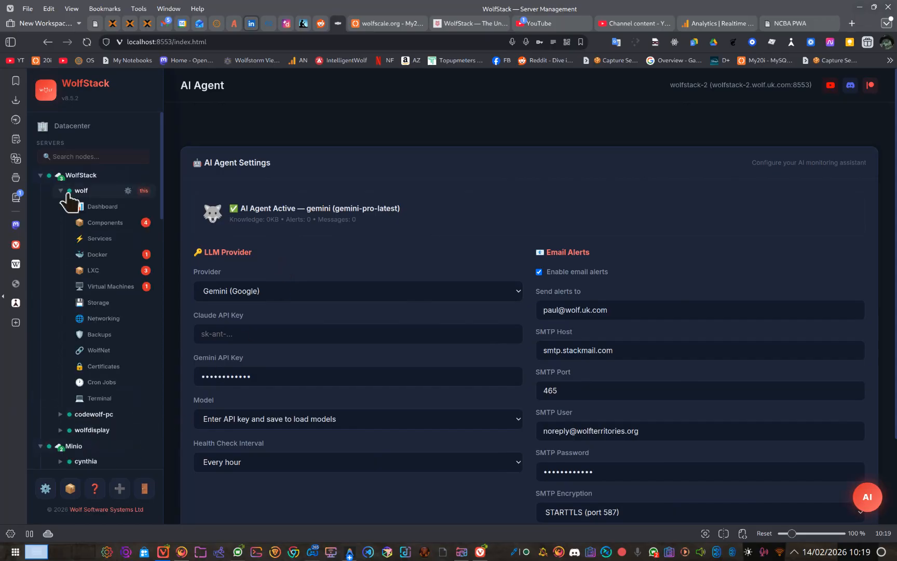
click(73, 126)
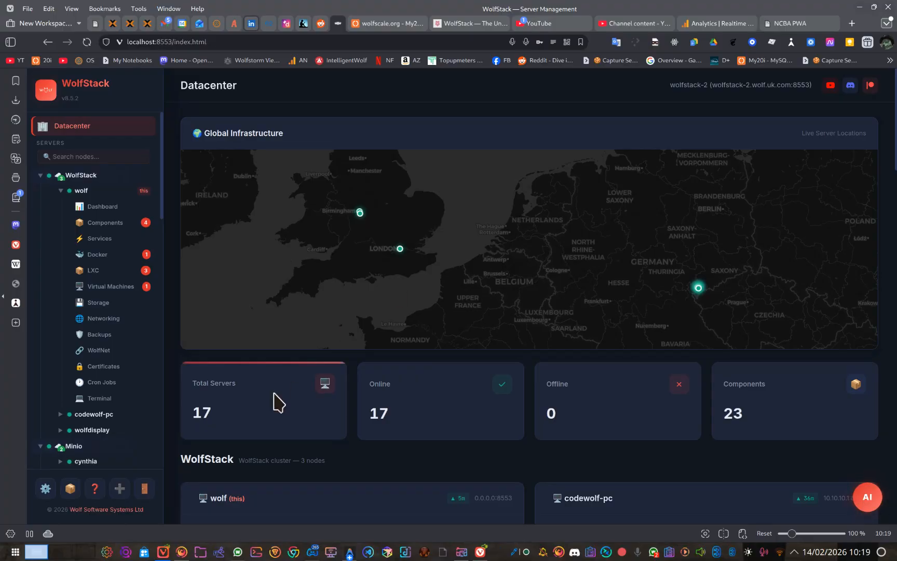
Step: Open the form for adding a server, look over its join token and server address fields, and close it without adding one
click(120, 489)
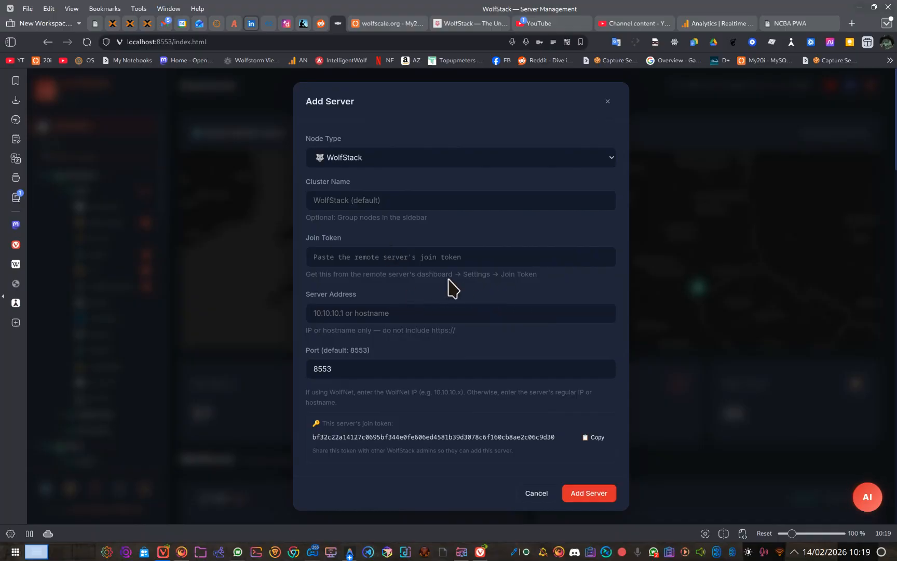
click(440, 263)
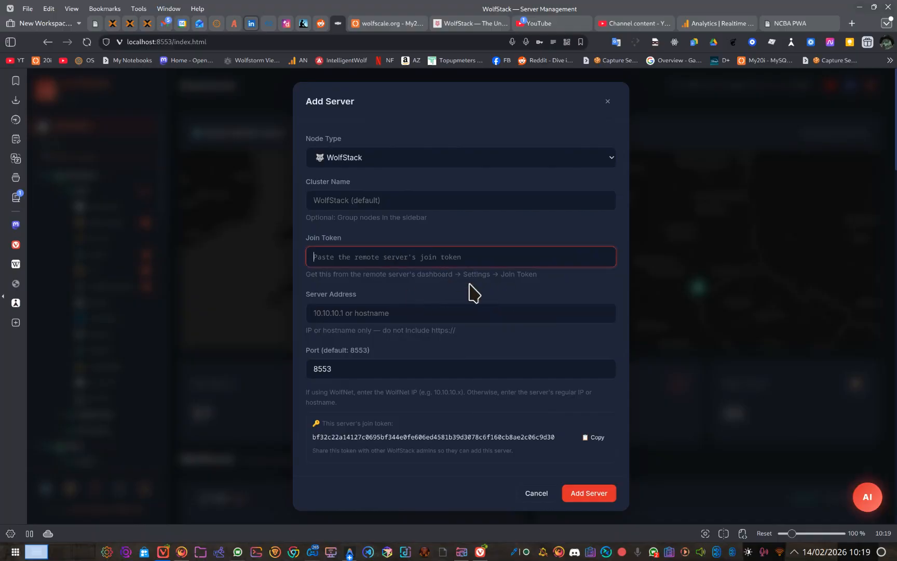
click(450, 310)
click(436, 255)
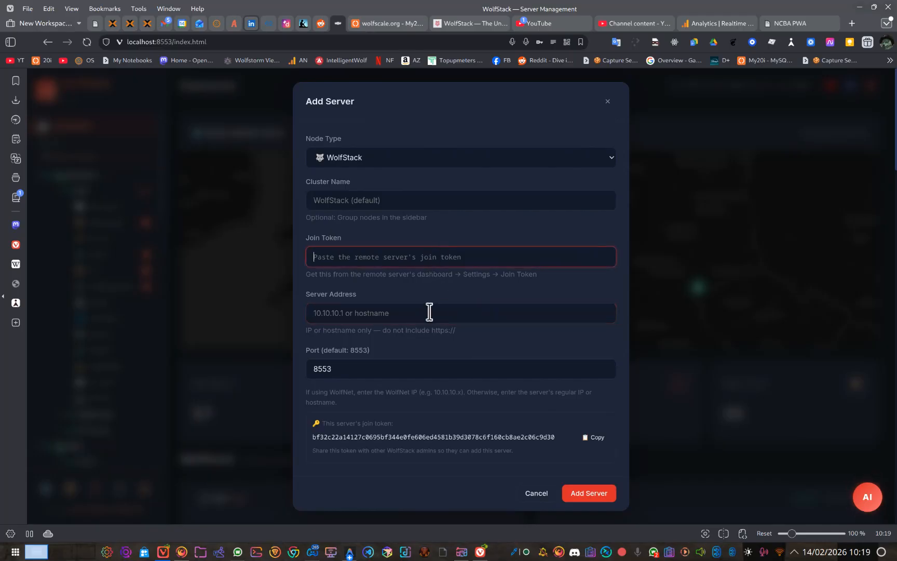
click(425, 318)
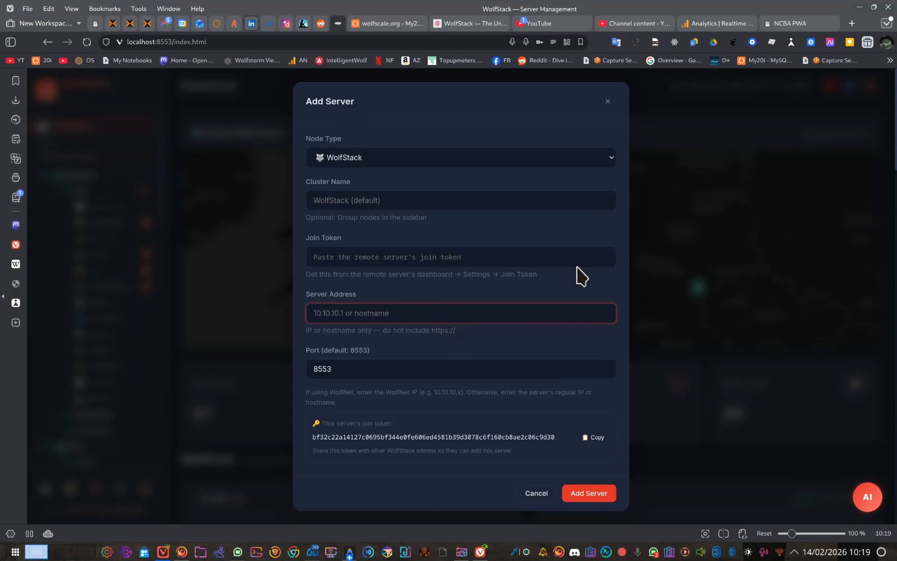
click(608, 102)
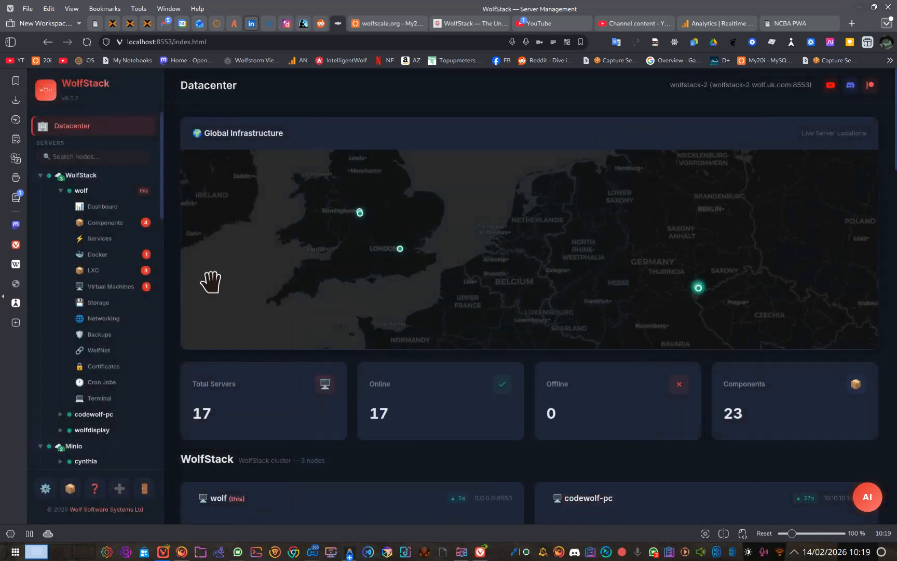
Step: Examine the Datacenter overview, including the global infrastructure map, the server list and the cluster node cards down to Shannon Rail
scroll(124, 286, down, 4)
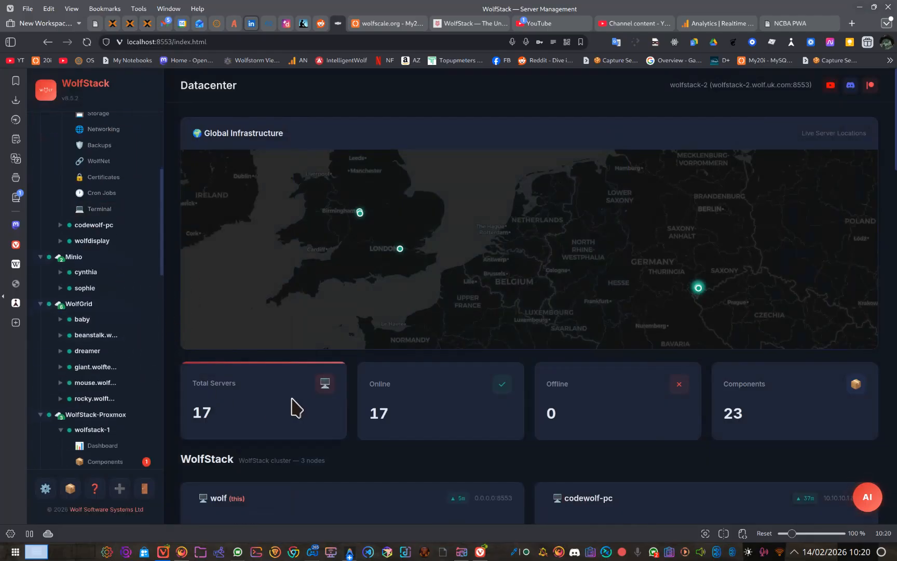
scroll(282, 341, down, 1)
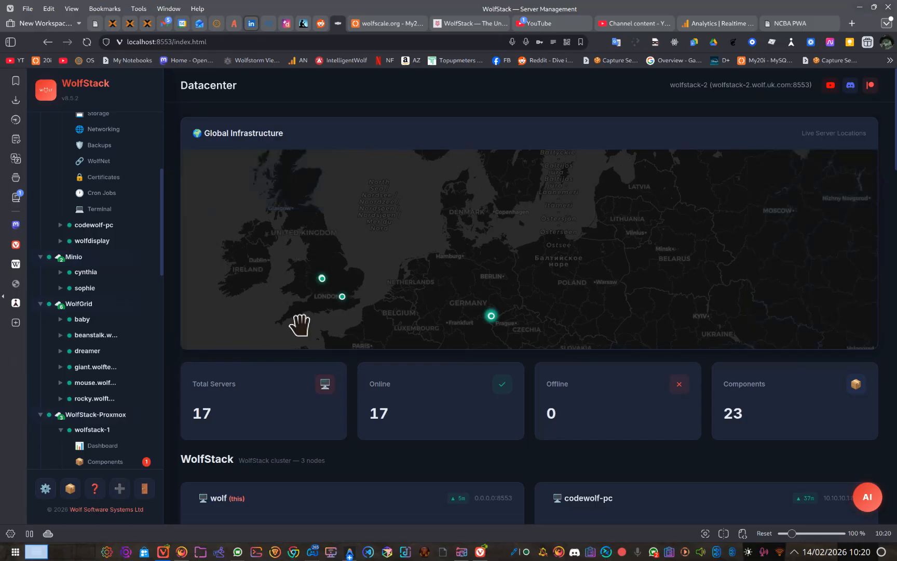
scroll(297, 325, up, 1)
drag(523, 315, 507, 286)
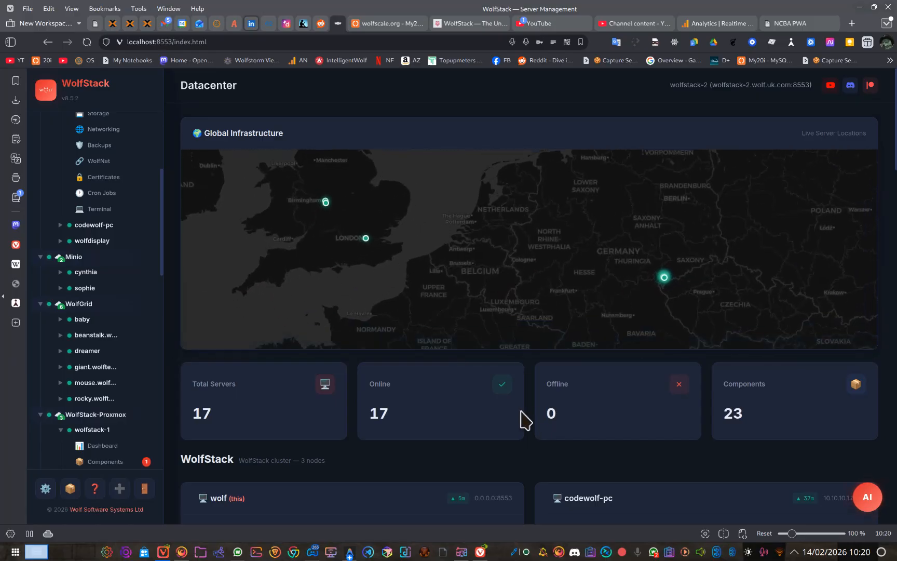
scroll(522, 419, down, 15)
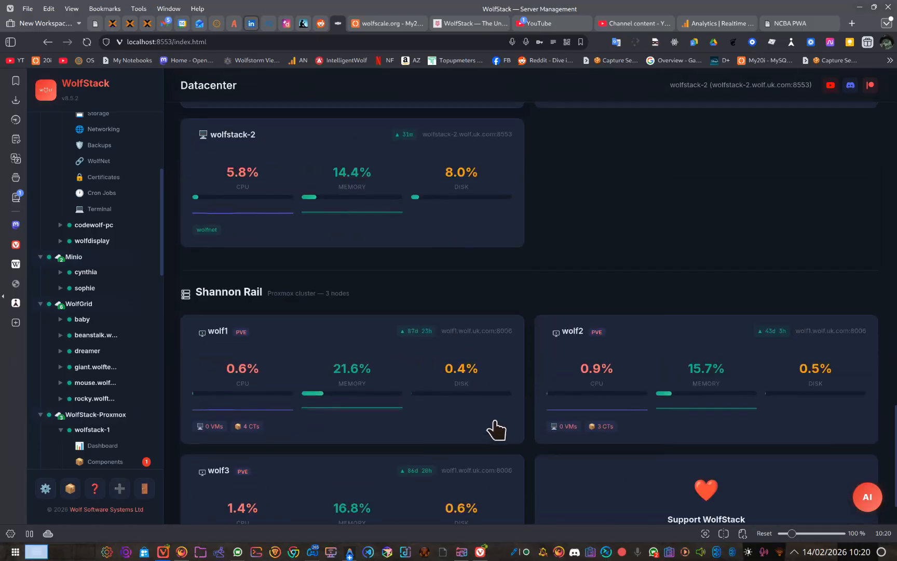
scroll(496, 431, up, 15)
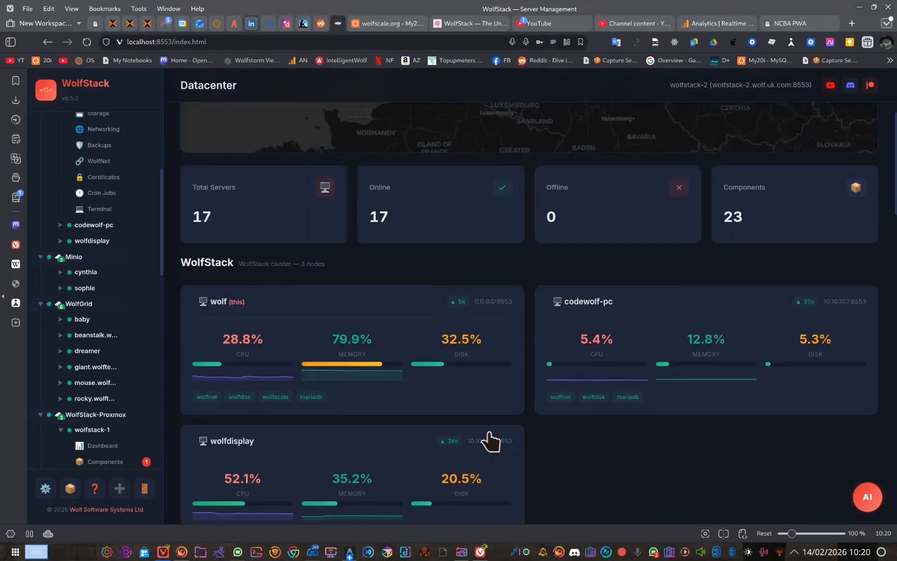
scroll(488, 440, up, 4)
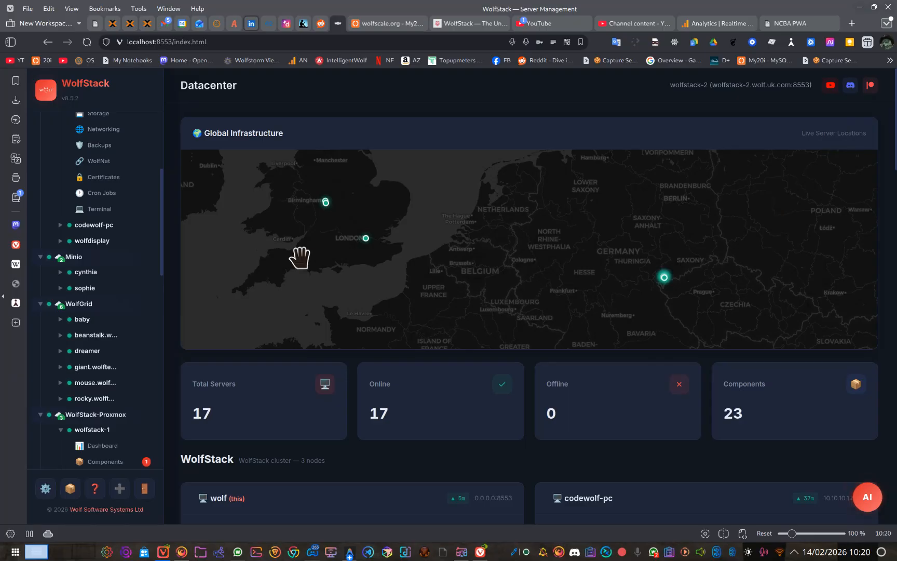
scroll(90, 244, up, 5)
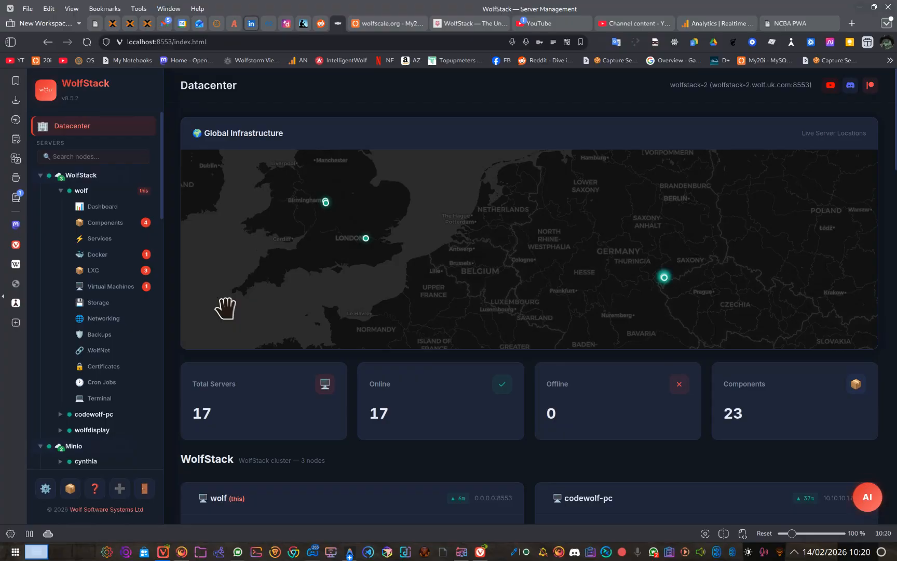
Step: Open the console of wolf's windowstest virtual machine, sign in to Windows with the account PIN, and return to the virtual machine list
click(120, 287)
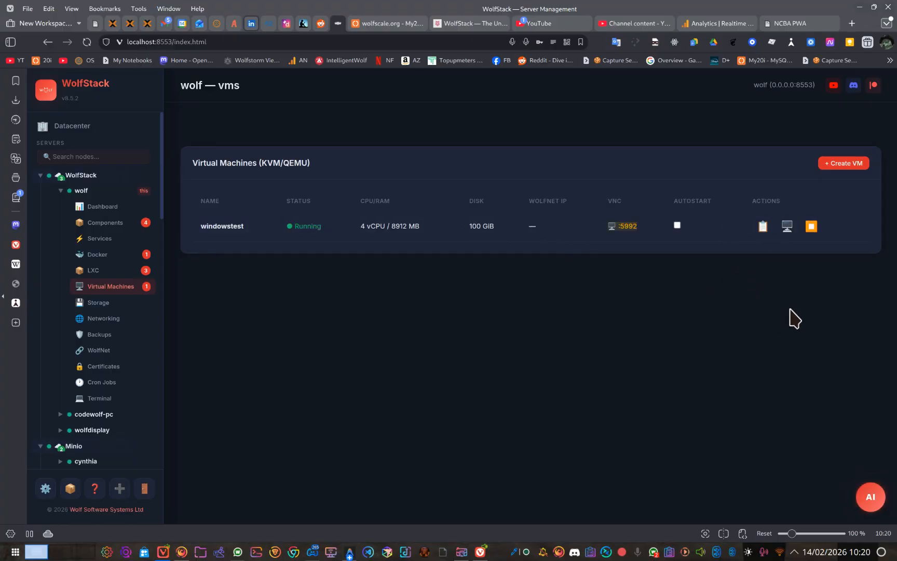
click(787, 226)
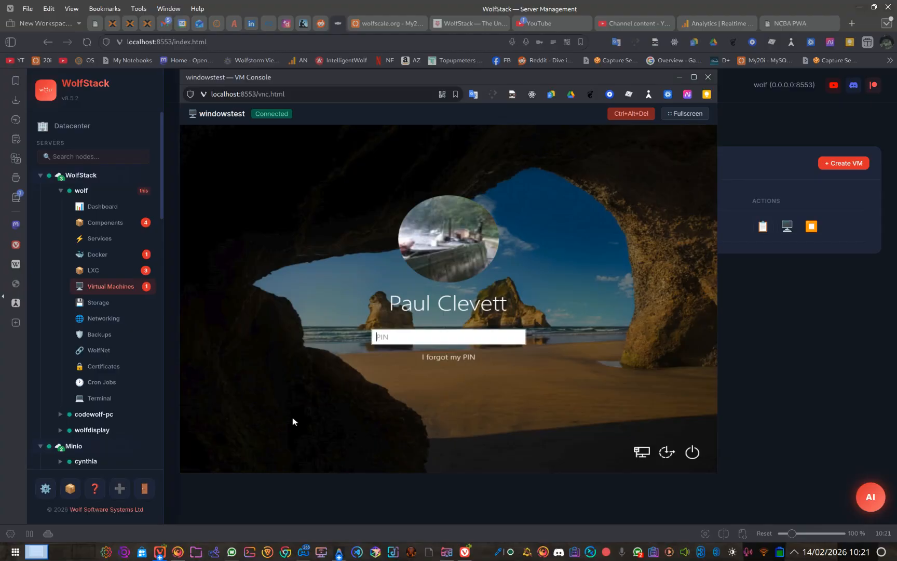
text(••••)
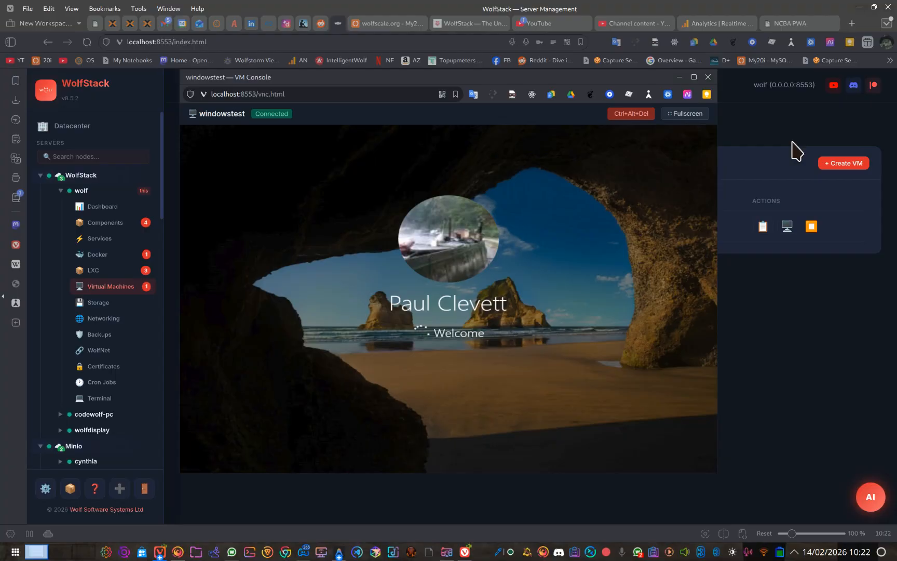
click(791, 150)
click(677, 225)
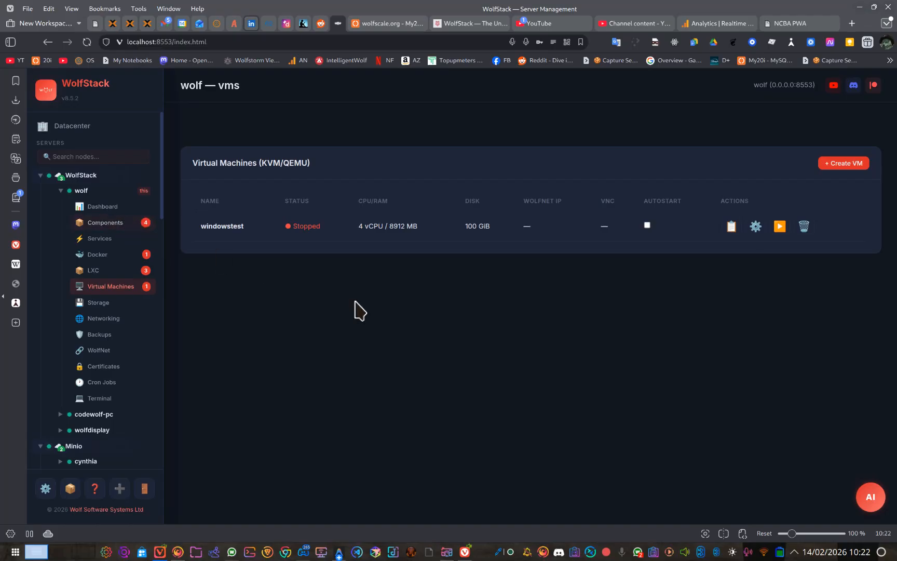
Step: Switch to Spectacle and close its window with the unsaved Migrate Container screenshot
key(alt+Tab)
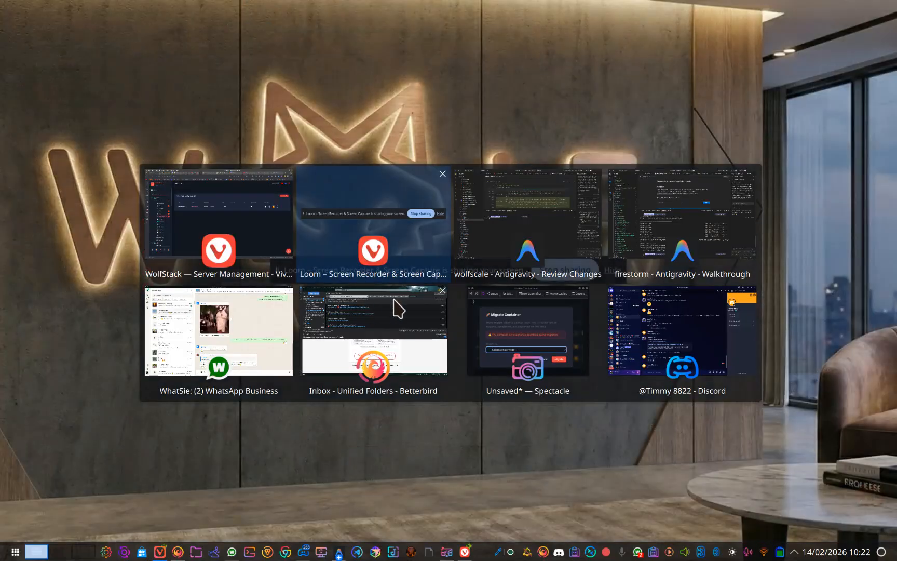
key(alt+Tab)
key(alt+Tab)
key(alt+Tab)
key(alt+Tab)
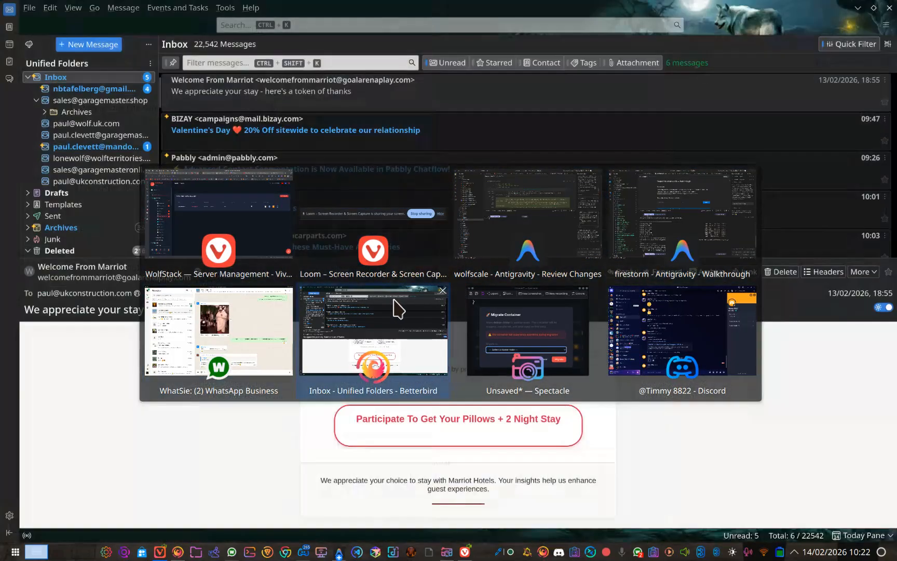
key(alt+Tab)
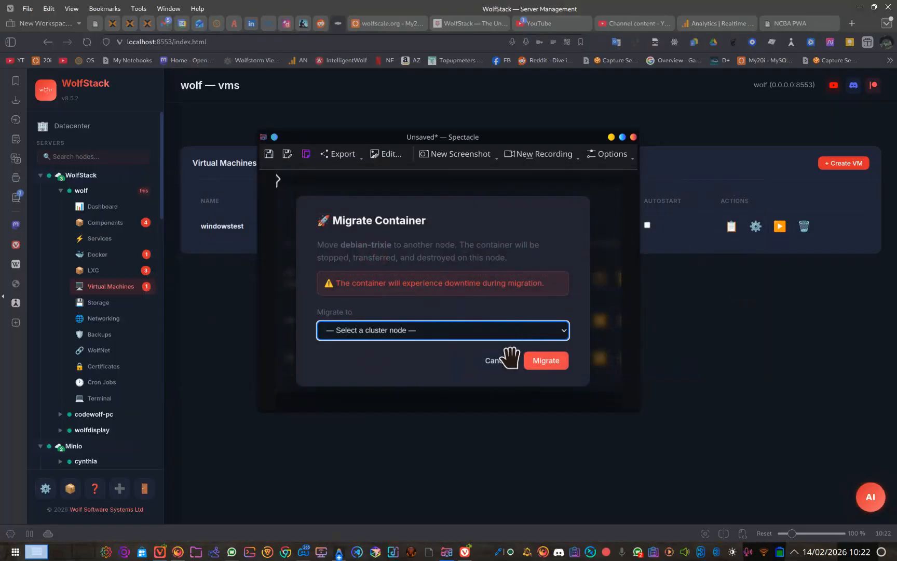
click(633, 137)
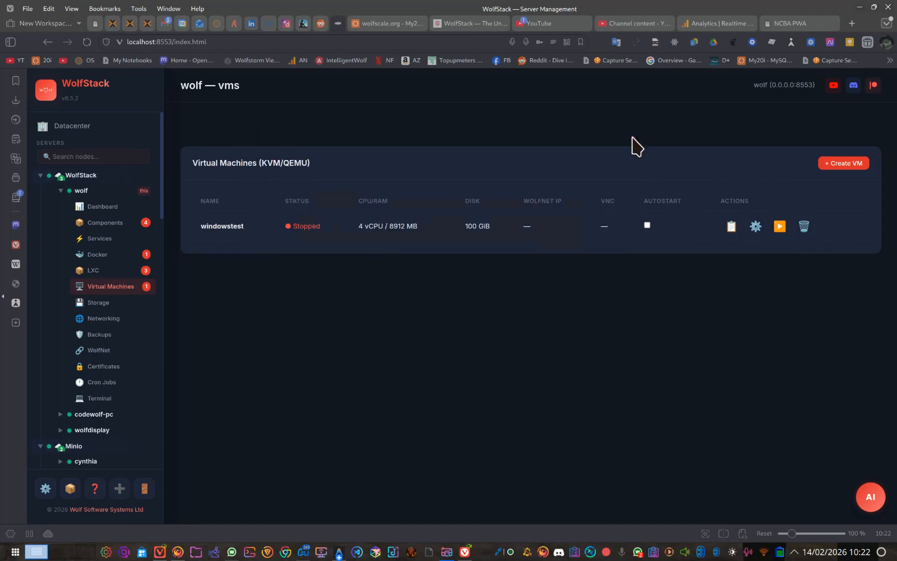
Step: Review the wolf server's LXC containers, Docker containers and Components pages
click(125, 272)
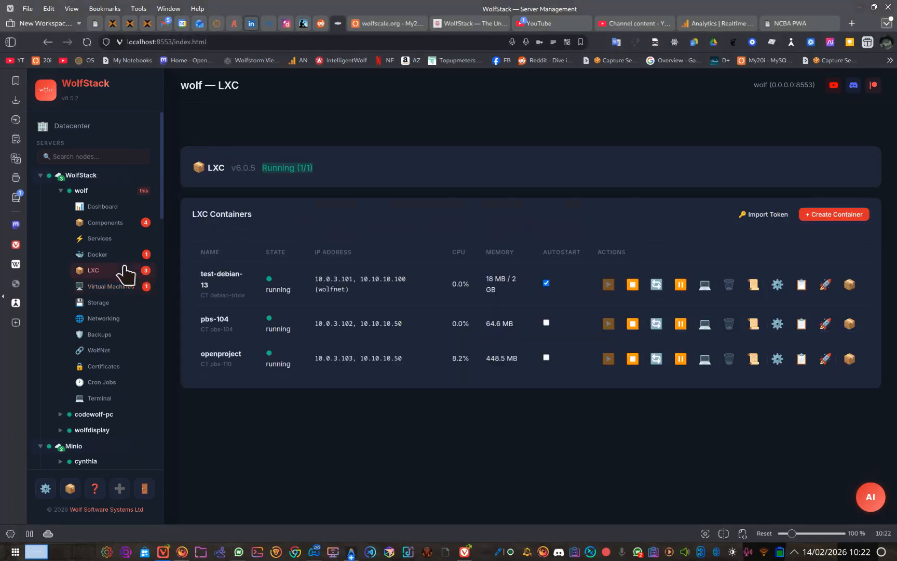
click(120, 255)
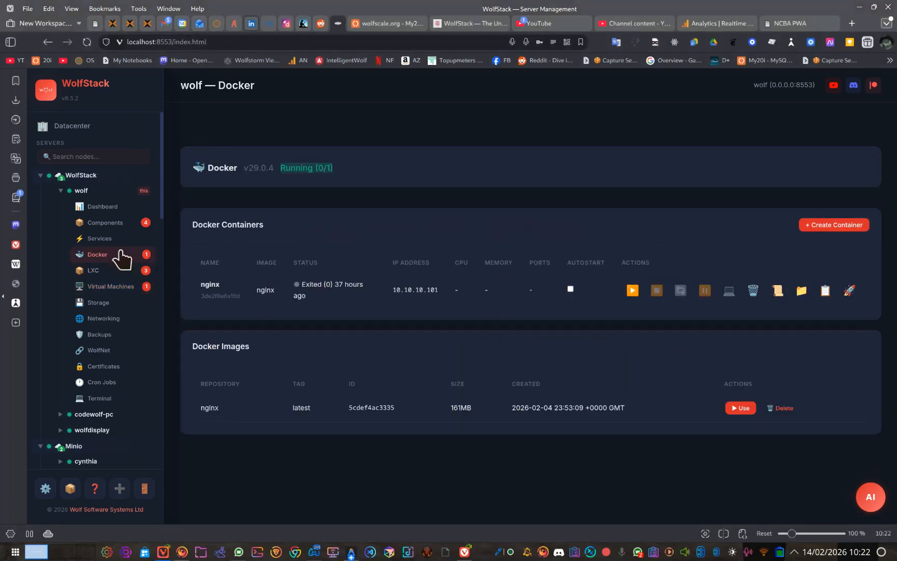
click(120, 224)
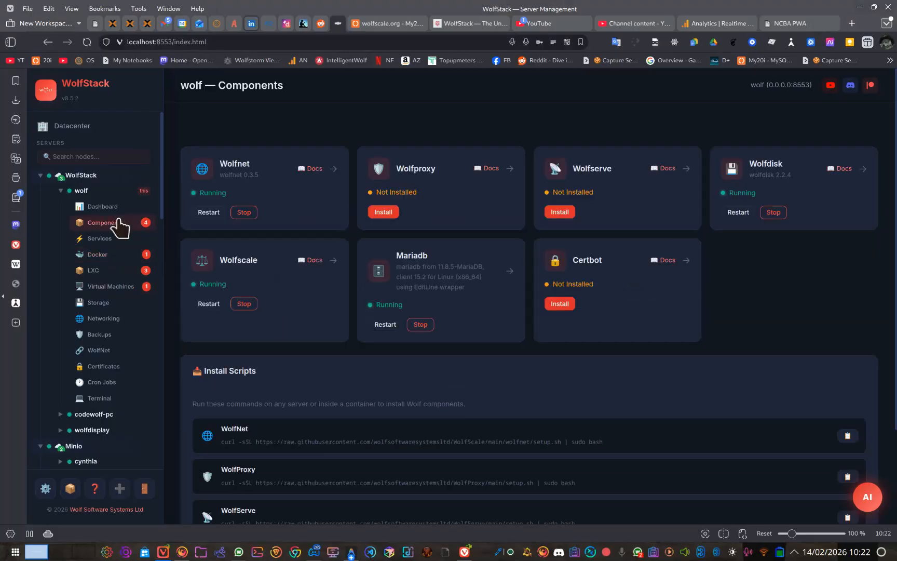
Step: Collapse the wolf, wolfstack-1 and wolfstack-2 entries in the server tree
click(102, 191)
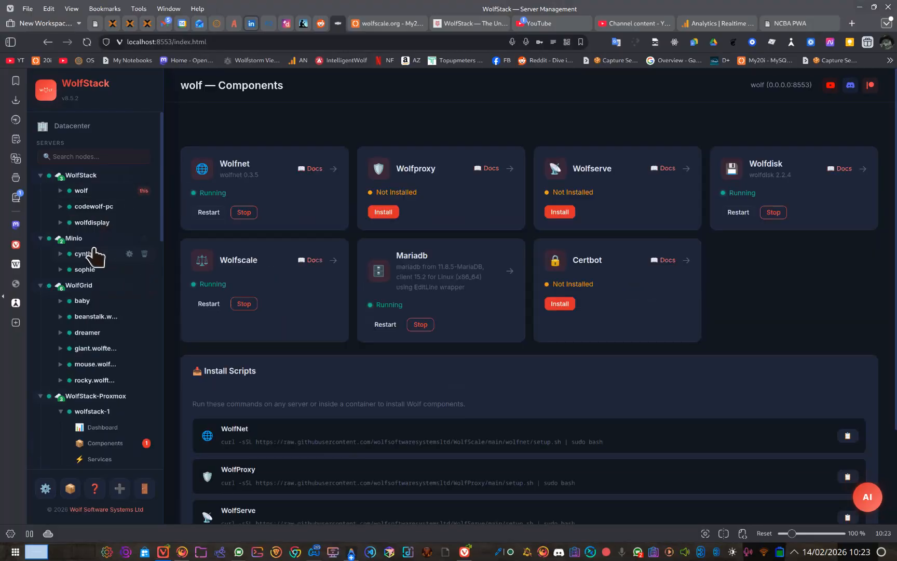
click(93, 253)
click(93, 253)
scroll(93, 249, down, 1)
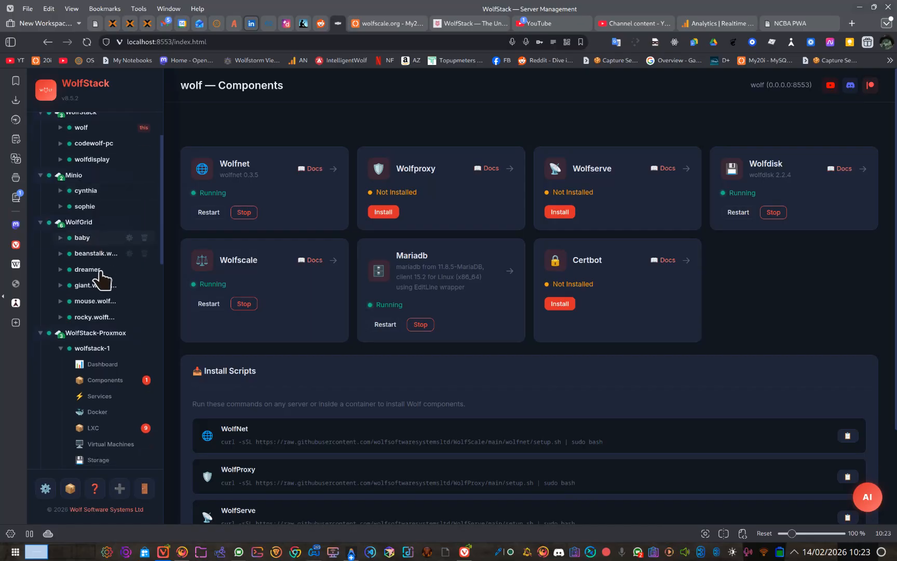
click(101, 347)
scroll(95, 284, down, 3)
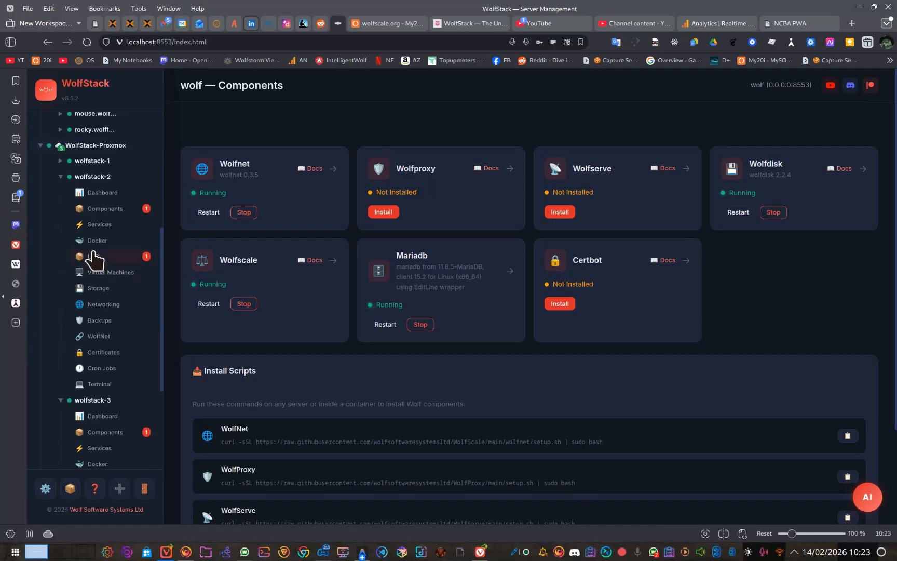
click(93, 177)
scroll(94, 182, up, 4)
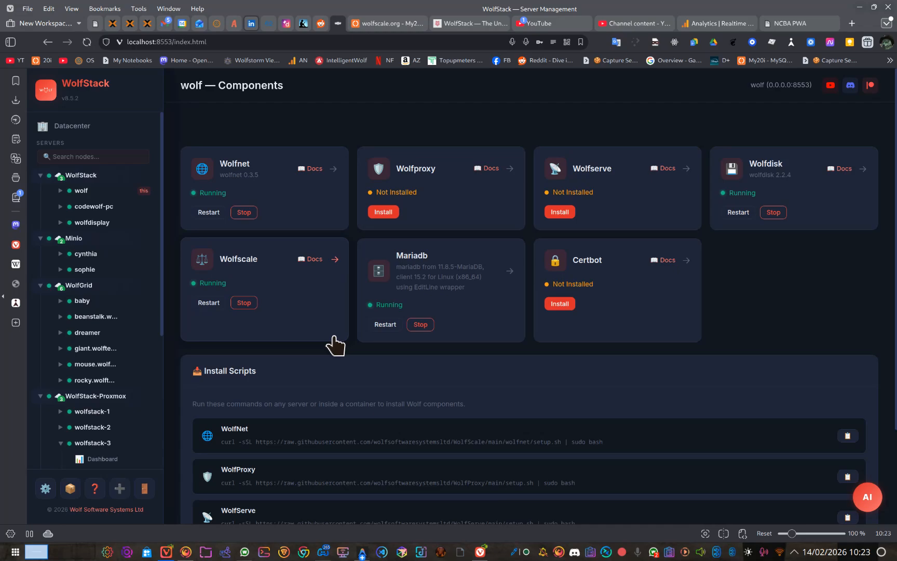
key(alt+Tab)
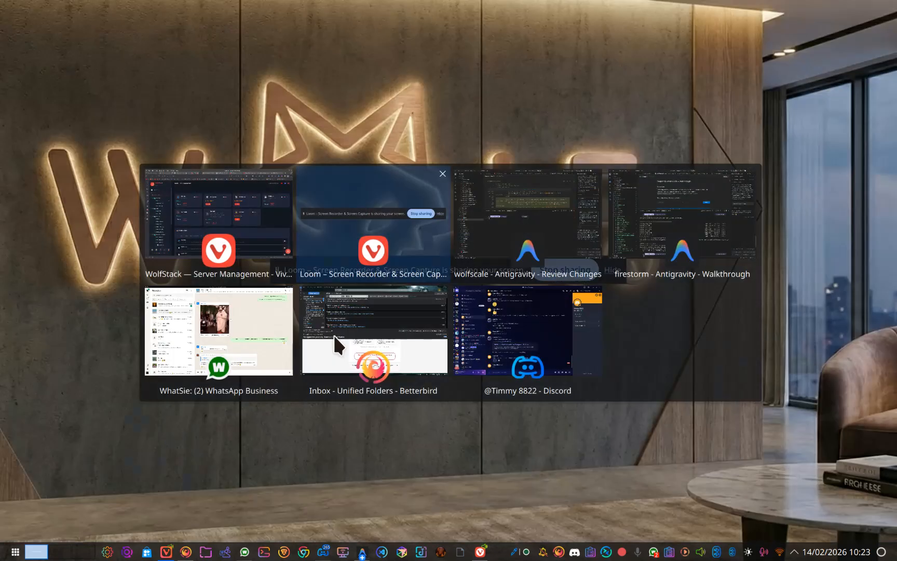
key(alt+Tab)
key(alt+Tab)
key(alt+Tab)
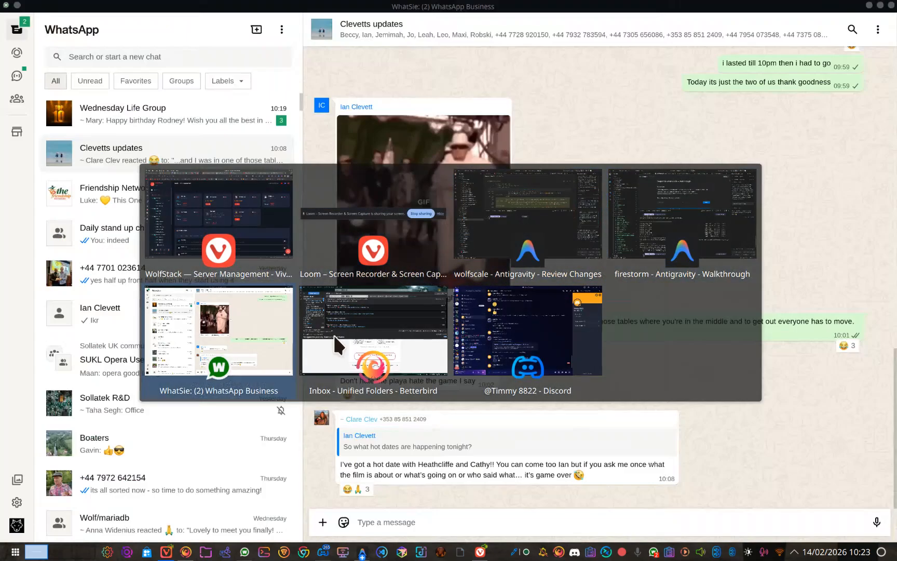
click(333, 334)
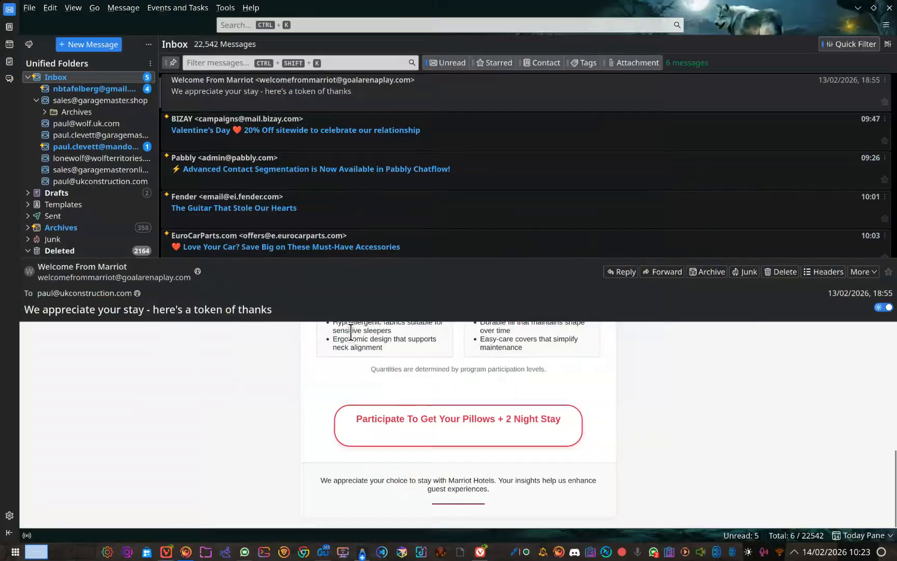
click(858, 7)
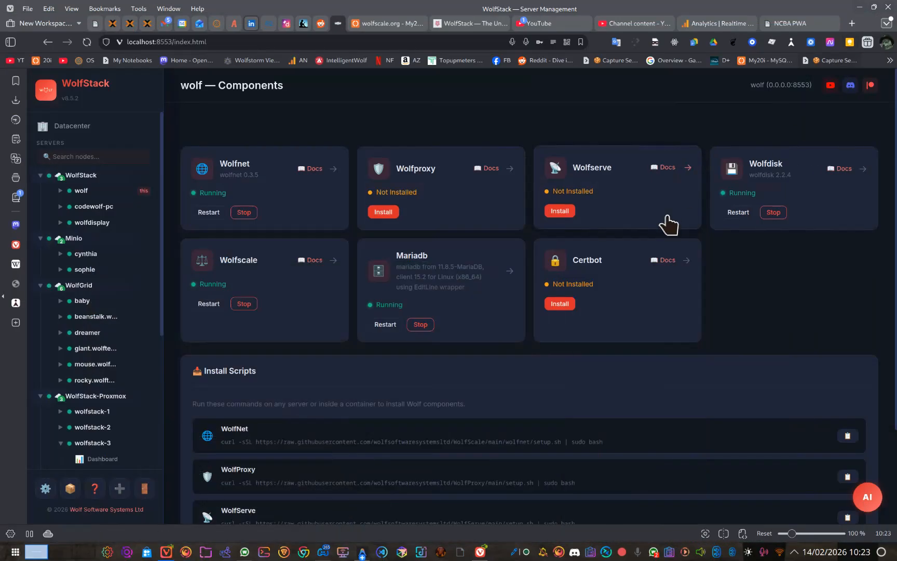